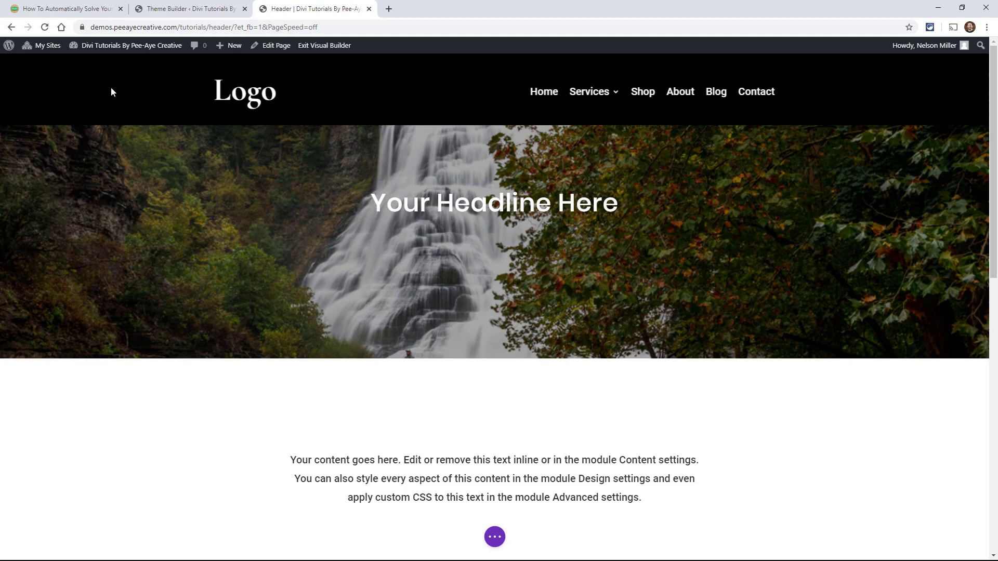
- From the Theme Builder, open the Specific Pages: Header template's Custom Header layout for editing
left_click(155, 10)
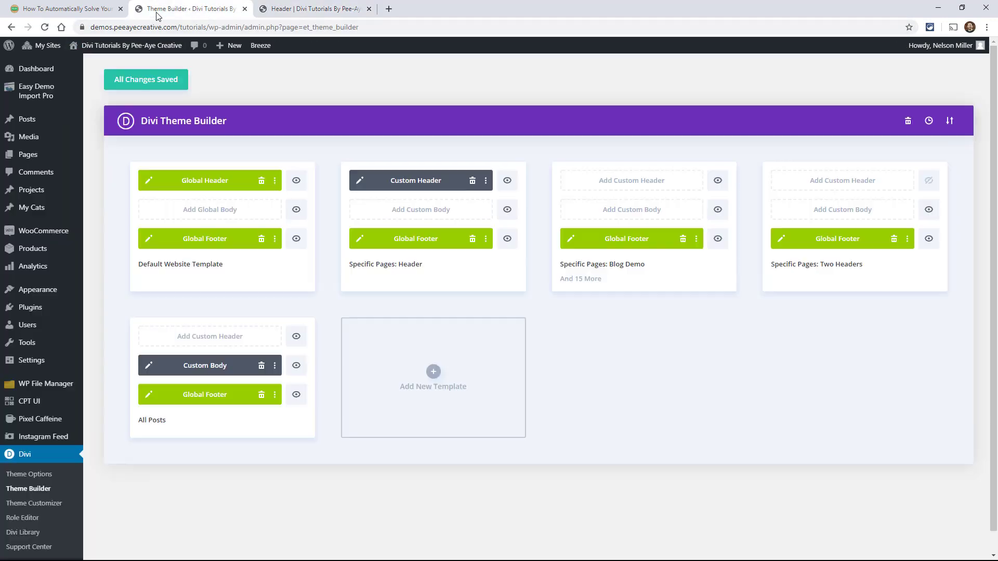
left_click(360, 182)
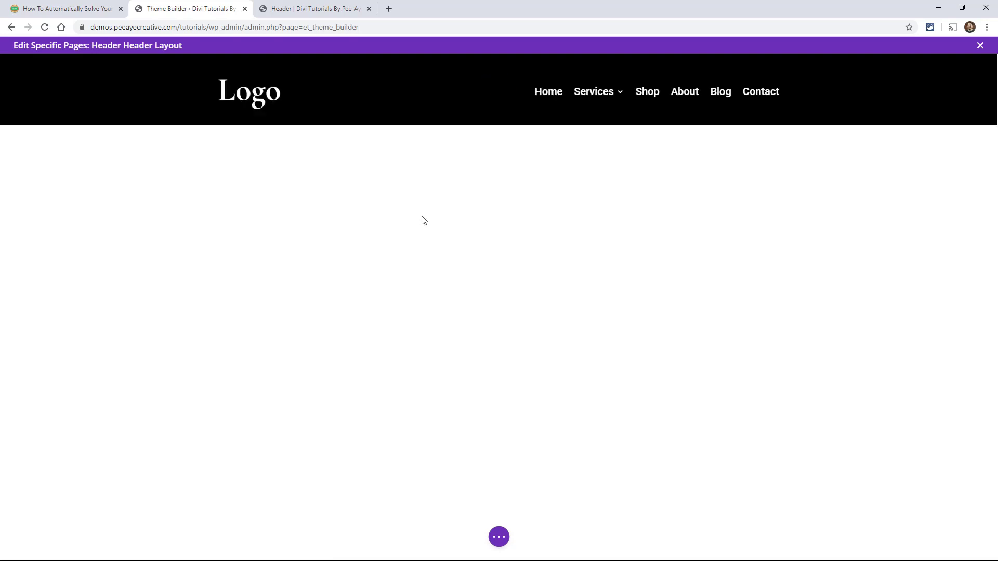
mouse_move(49, 82)
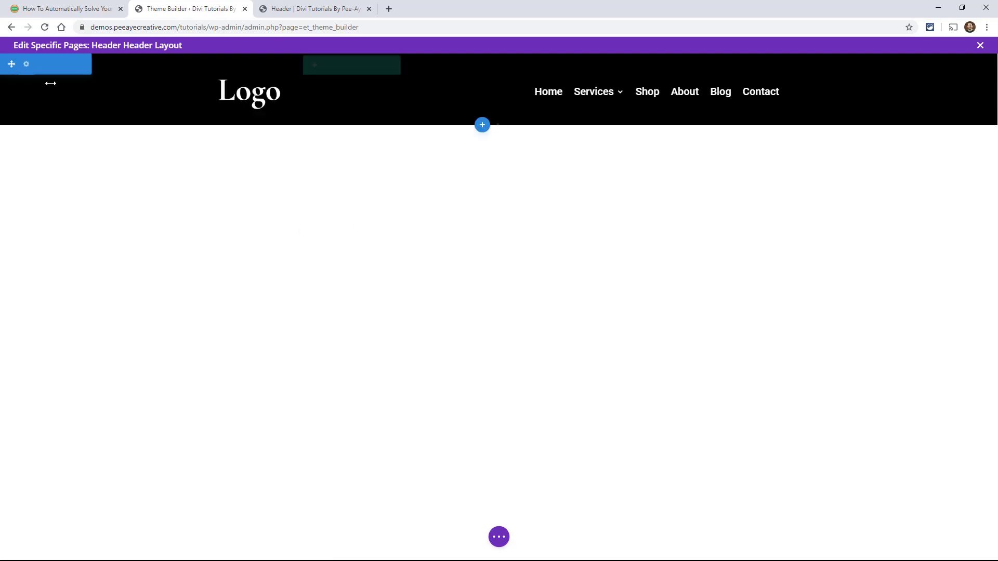
left_click(27, 65)
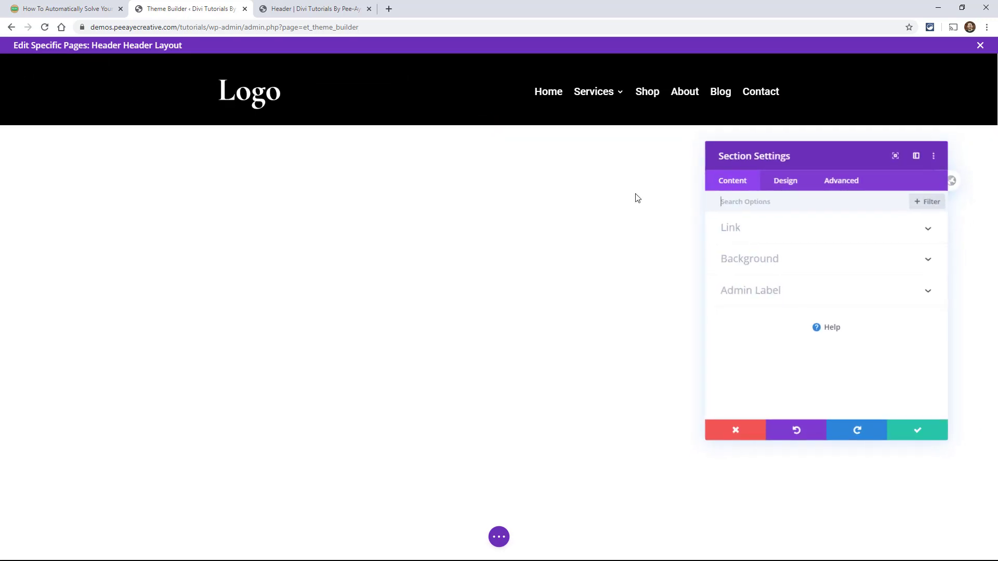
left_click(834, 187)
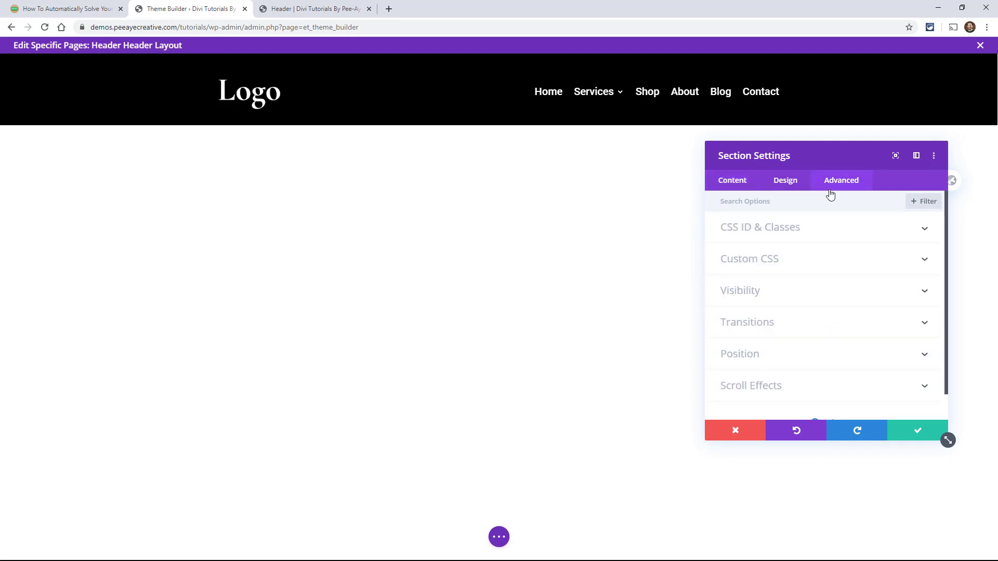
left_click(742, 359)
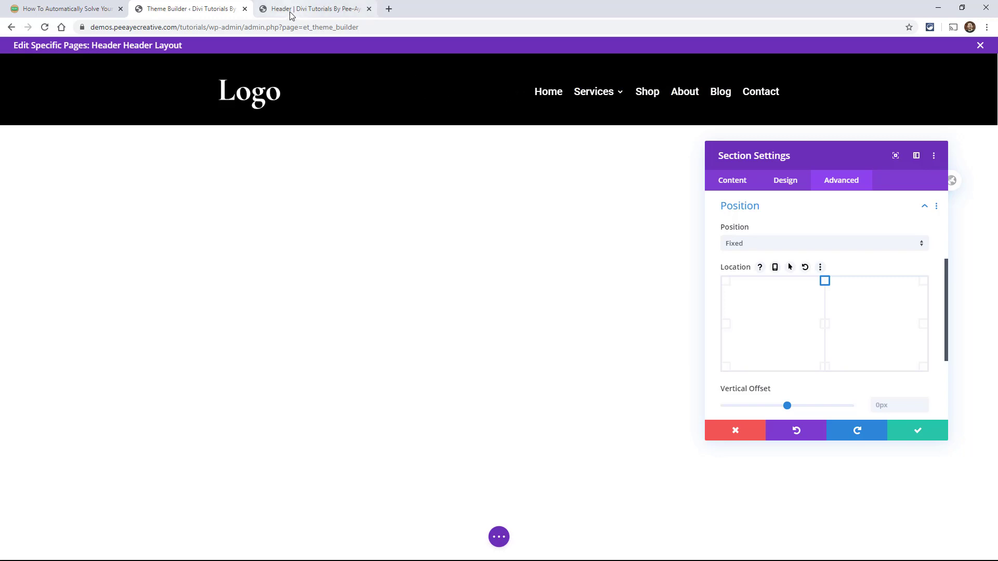
left_click(914, 432)
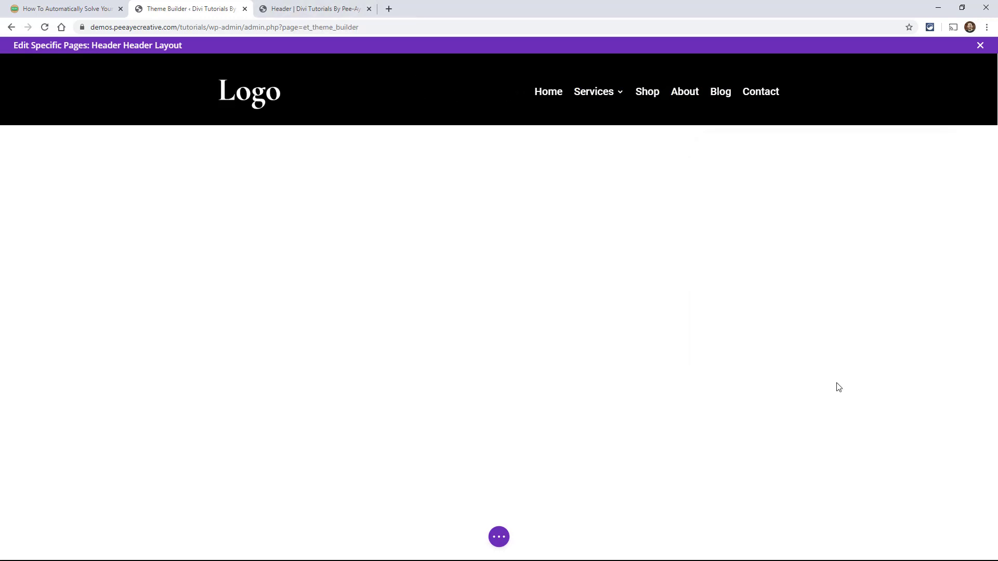
- Return to the Header page and scroll to see the fixed header over the waterfall hero
left_click(332, 9)
scroll(764, 307, "down", 5)
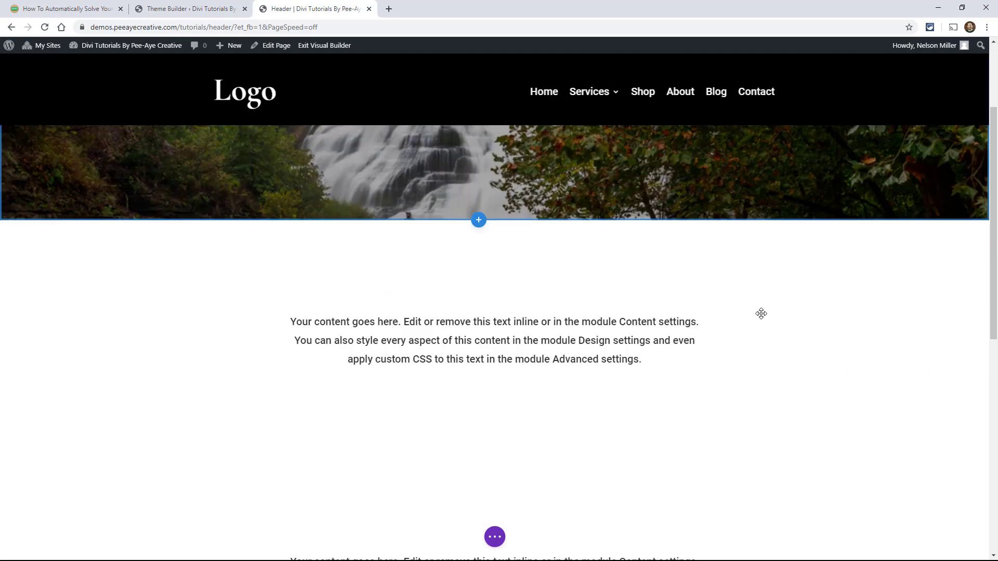
scroll(750, 326, "up", 4)
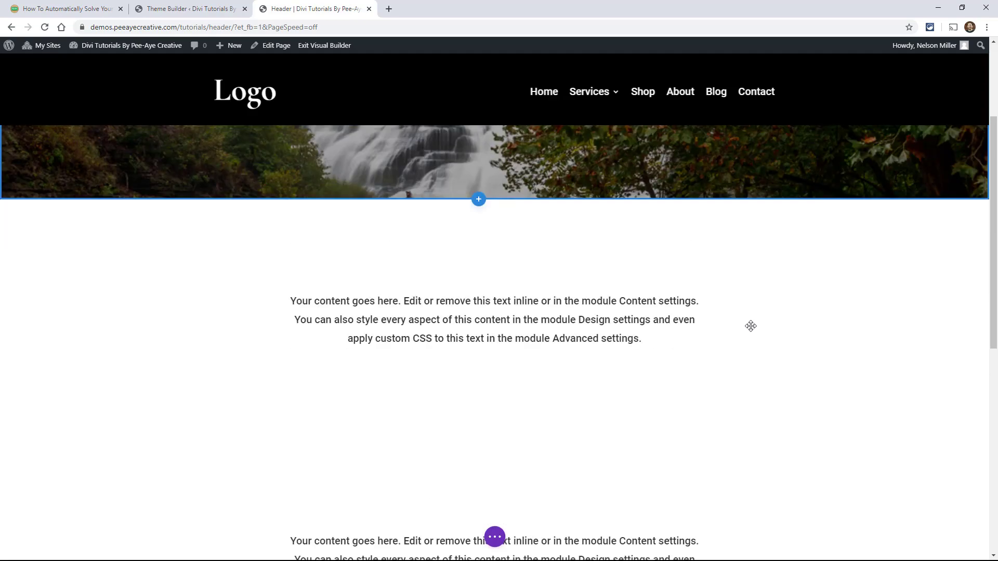
scroll(750, 333, "down", 2)
scroll(747, 338, "down", 3)
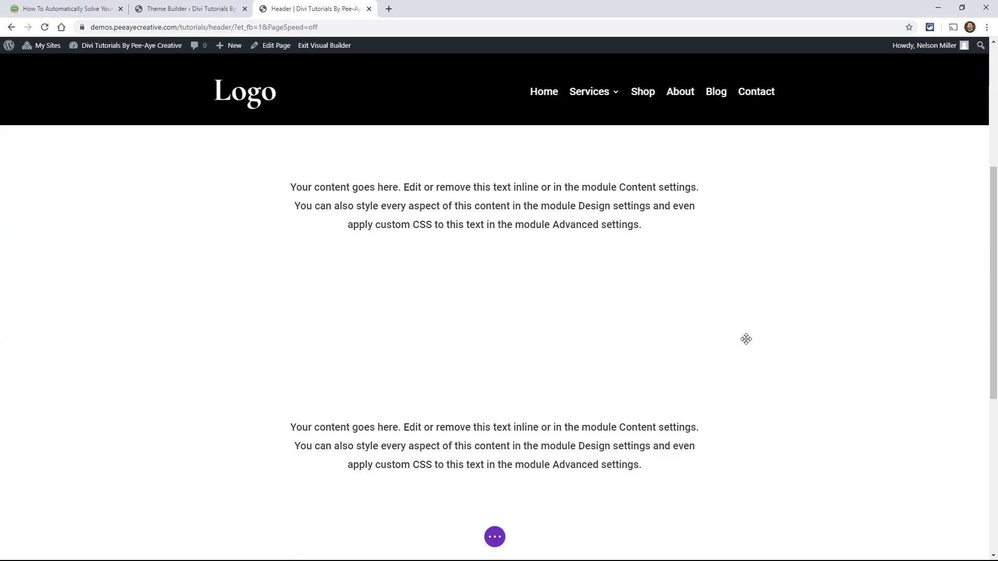
scroll(745, 338, "up", 5)
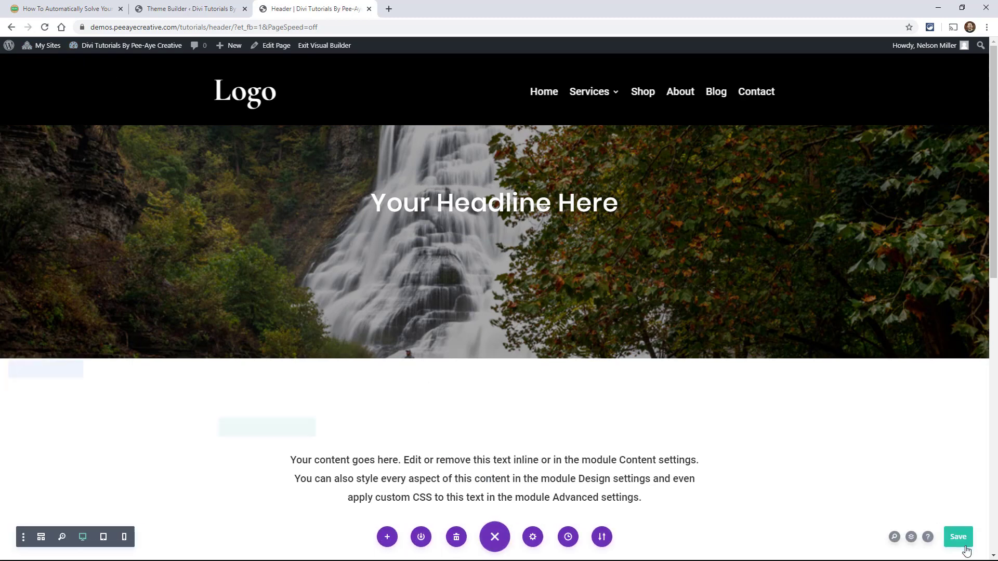
left_click_drag(873, 187, 753, 215)
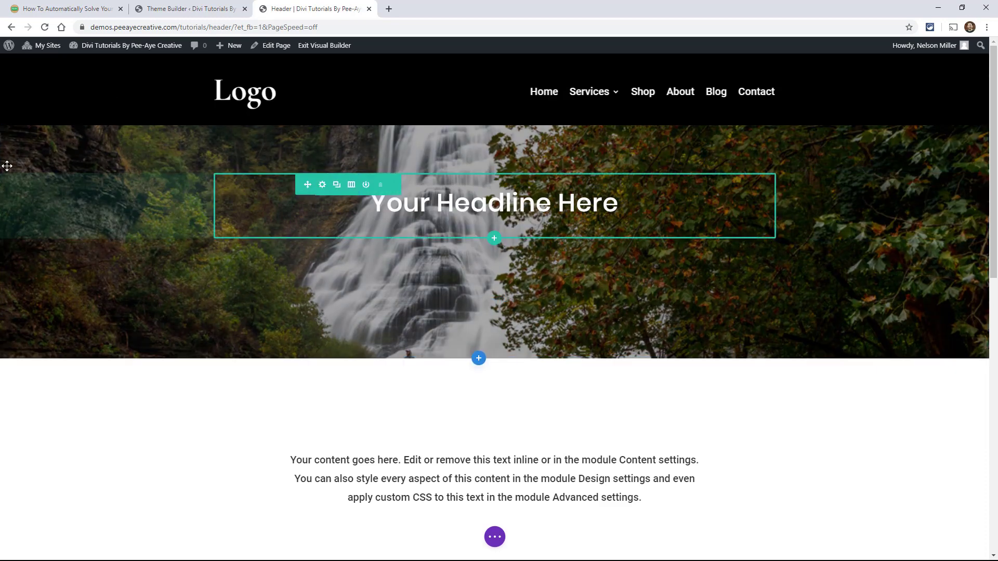
mouse_move(175, 297)
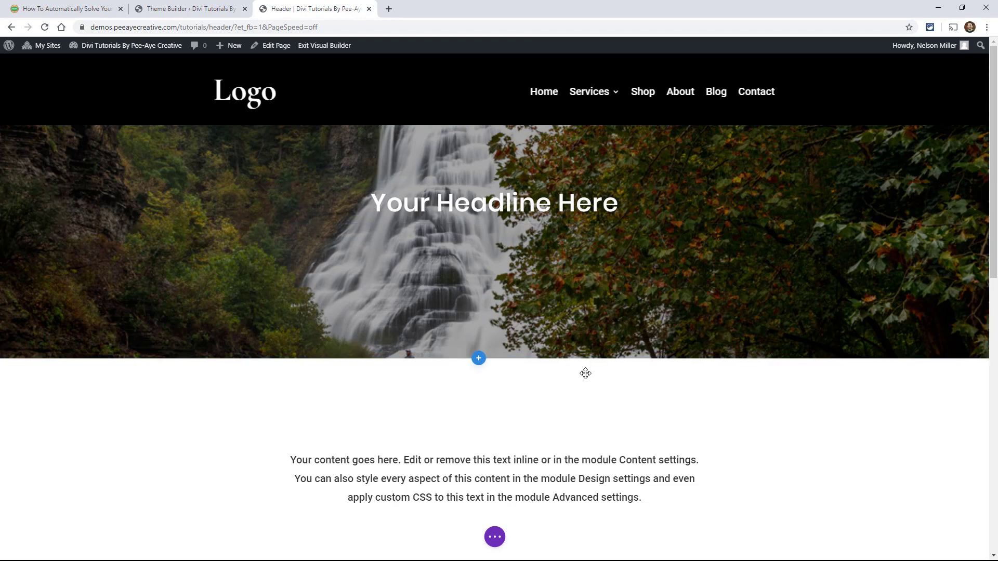
mouse_move(591, 373)
mouse_move(25, 154)
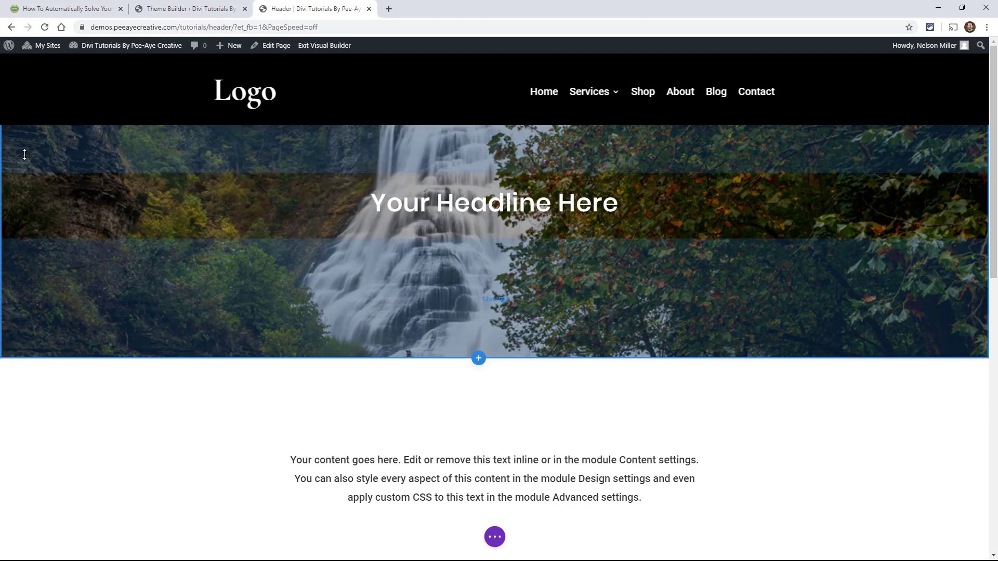
left_click(131, 166)
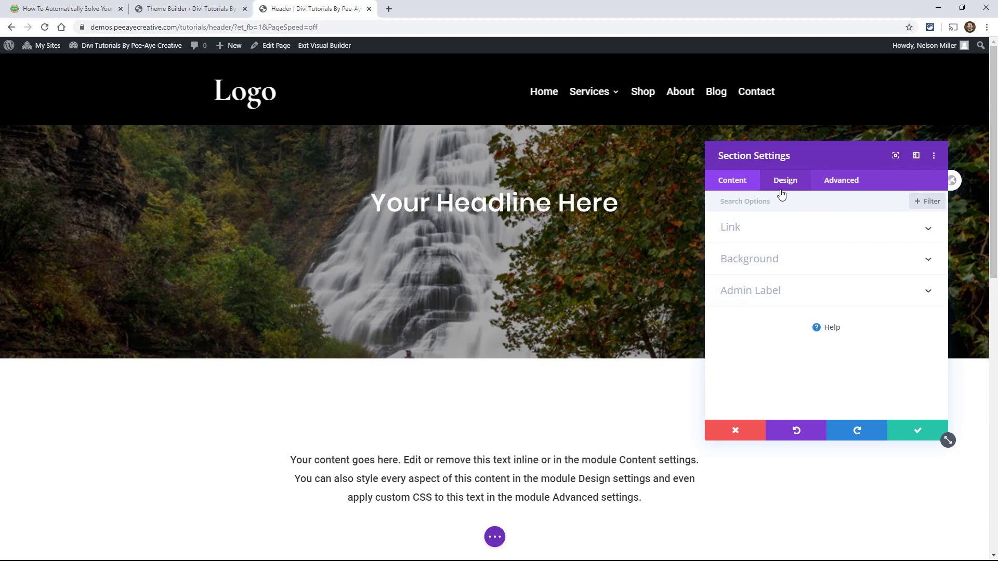
left_click(783, 182)
left_click(742, 332)
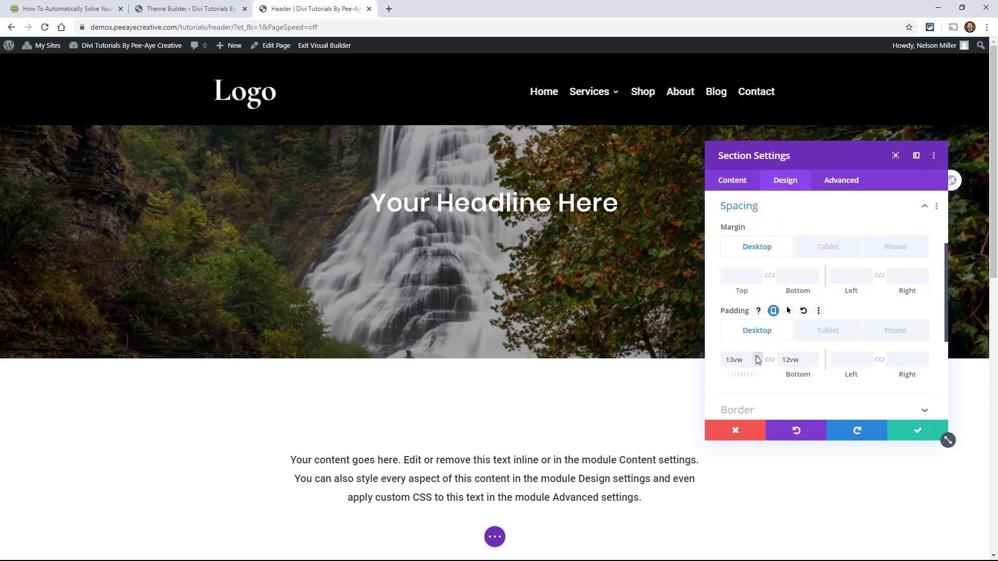
key("Up")
key("Up")
key("Up")
key("Up")
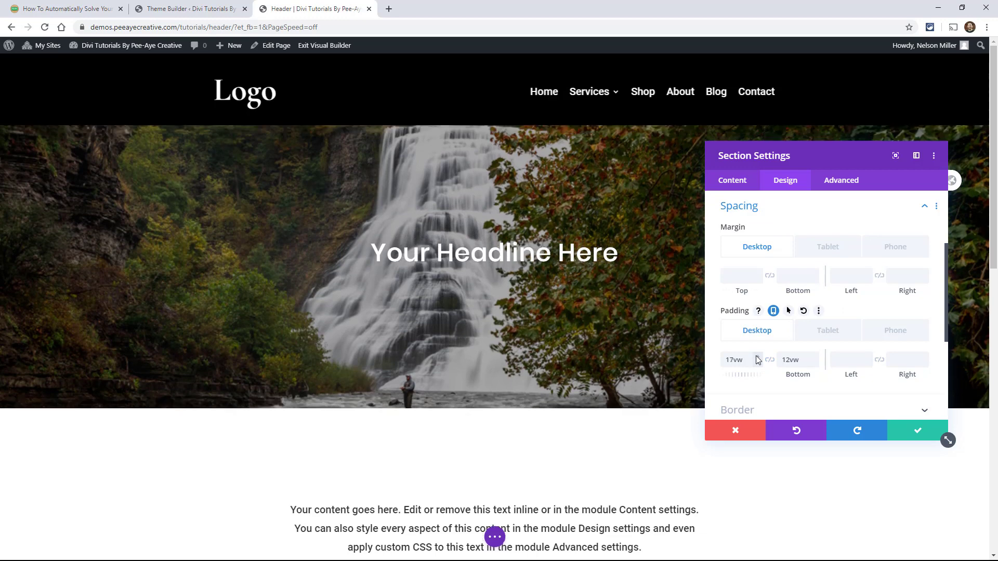
key("Down")
key("Down")
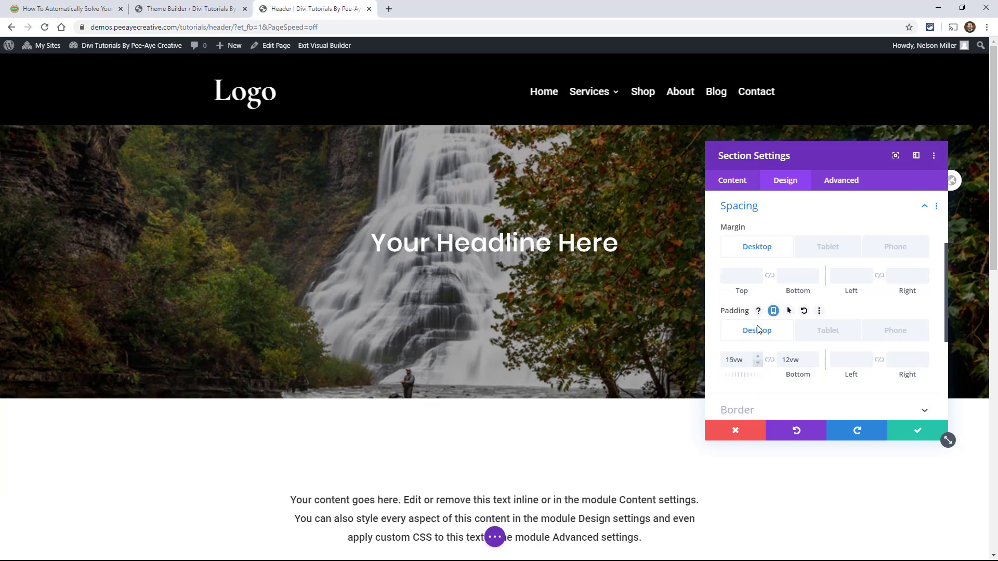
left_click_drag(755, 276, 733, 290)
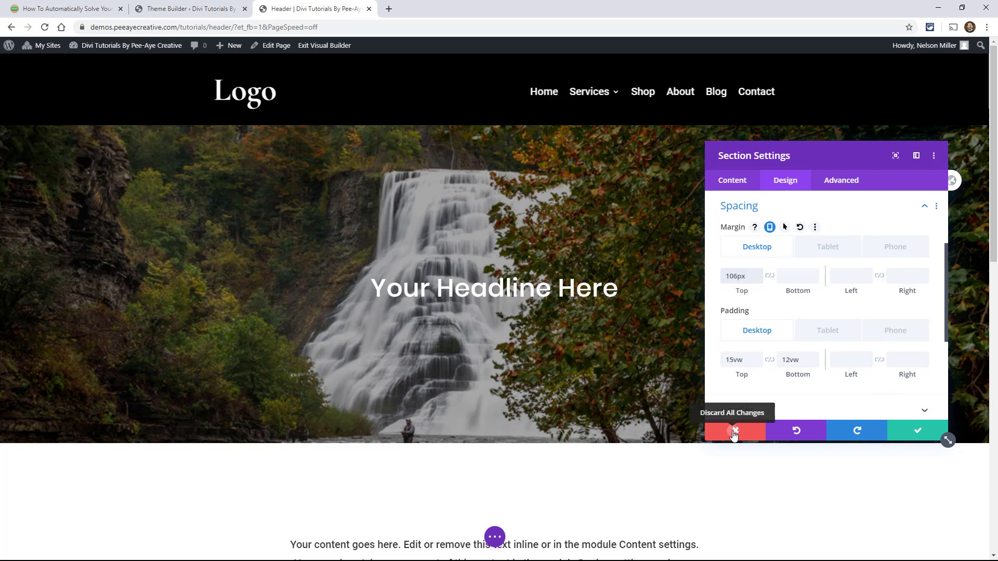
left_click(733, 433)
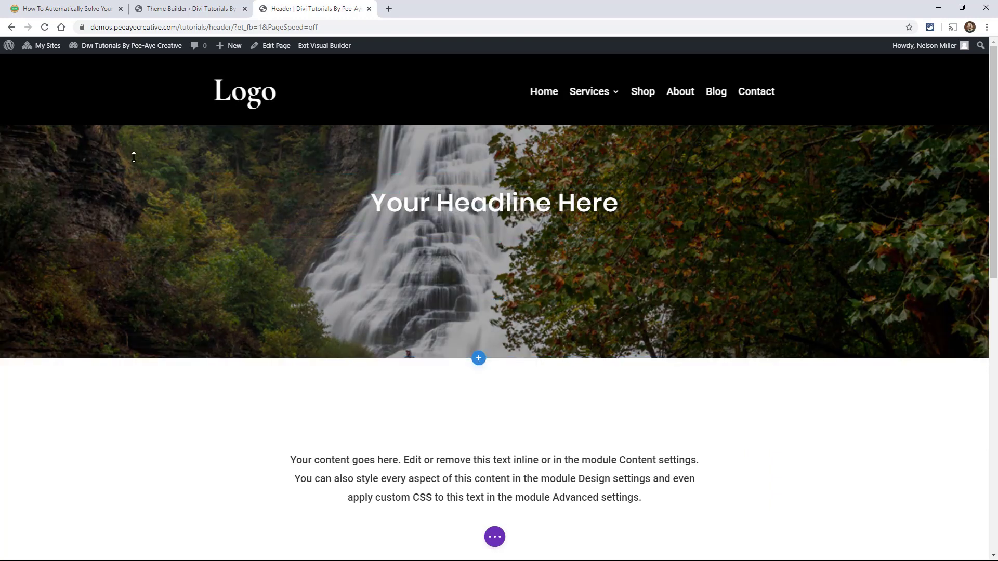
- Highlight the whole jQuery <script> snippet in the fixed-header overlap tutorial post
left_click(65, 9)
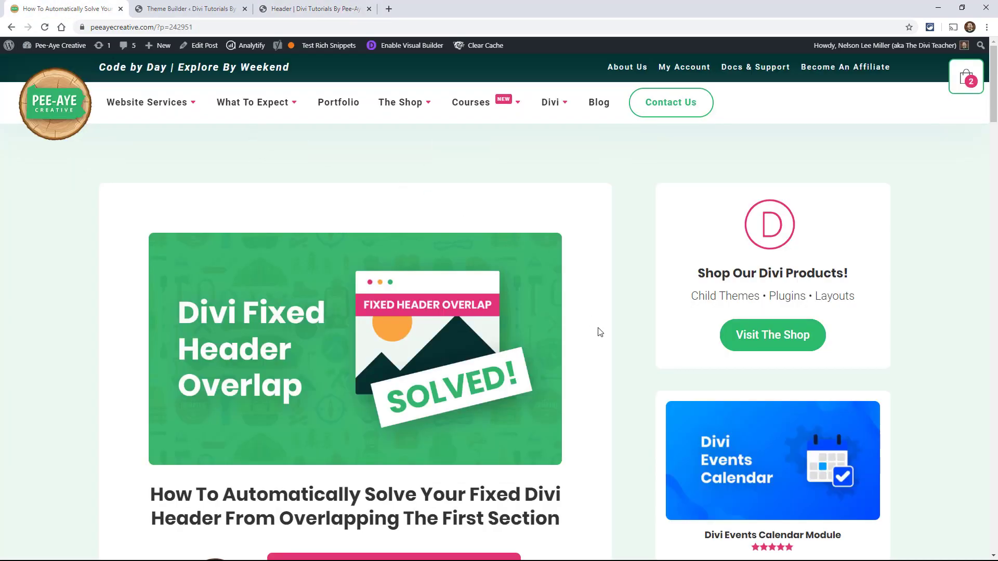
scroll(596, 339, "down", 15)
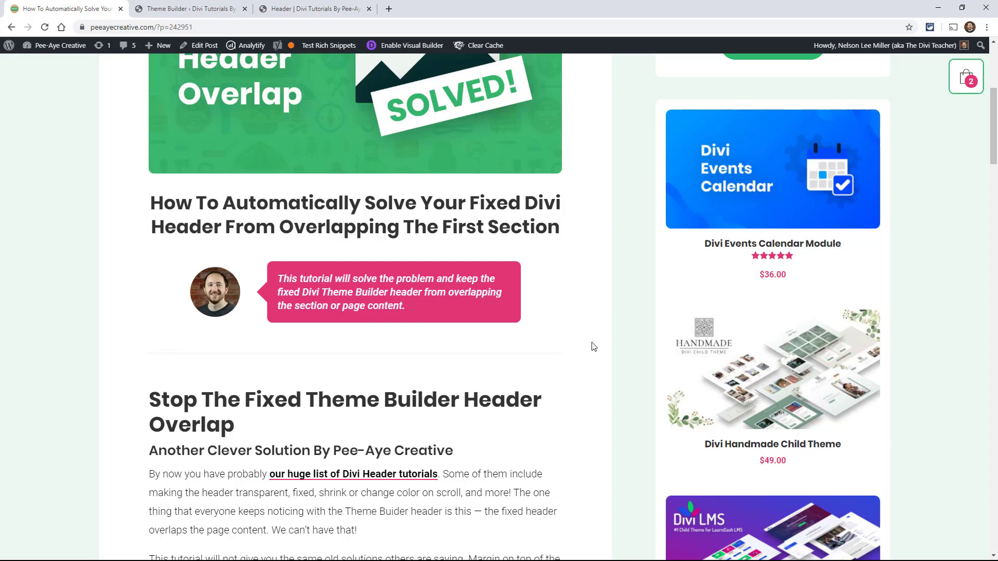
scroll(597, 336, "down", 6)
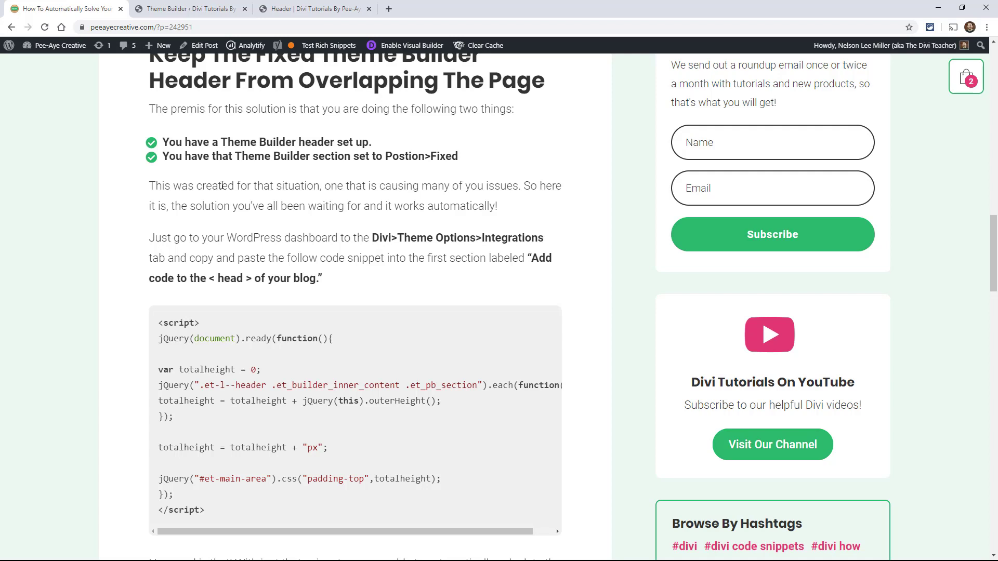
scroll(281, 312, "down", 2)
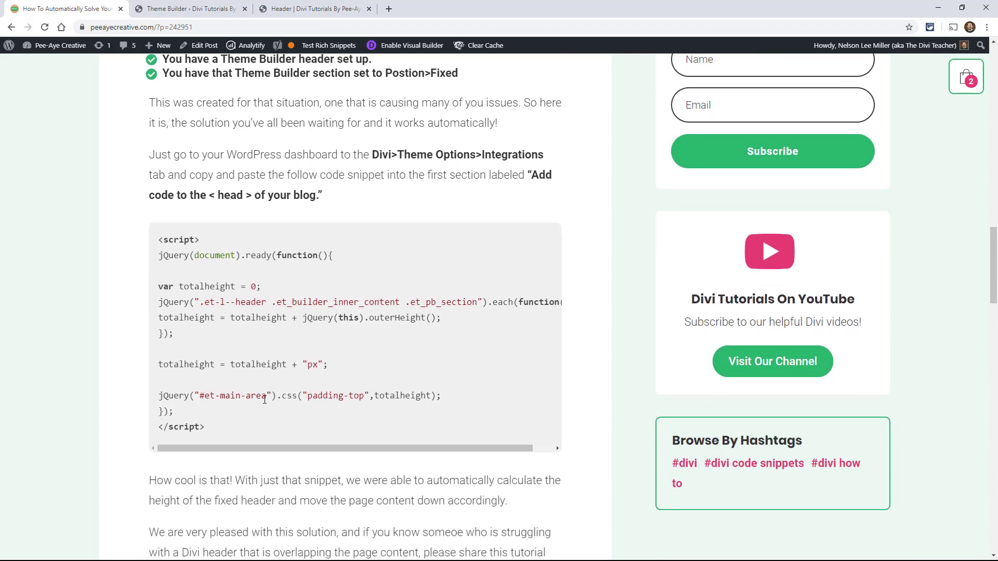
left_click_drag(214, 428, 149, 240)
key("ctrl+c")
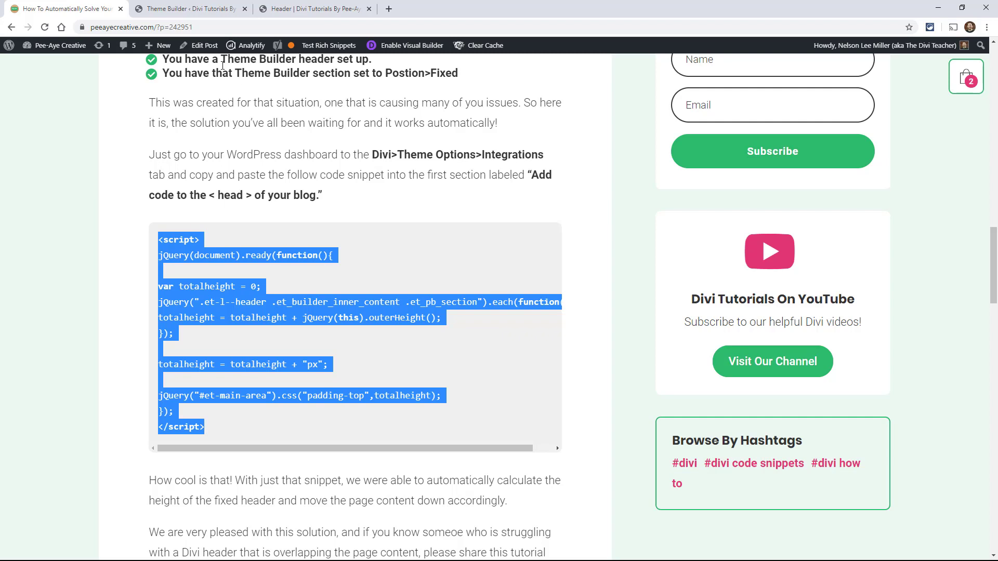
- Save the custom header layout and exit the header layout editor
left_click(181, 11)
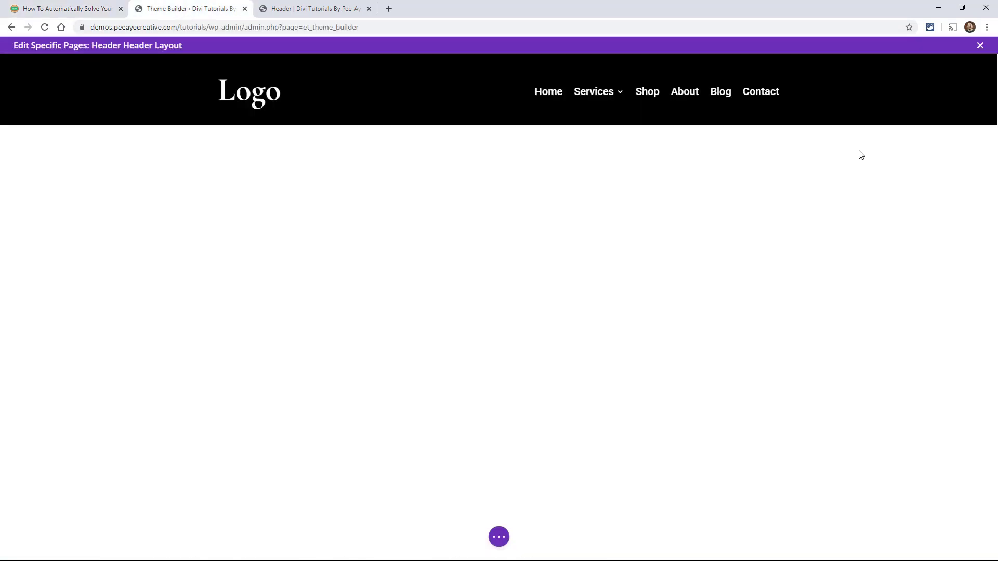
left_click(980, 46)
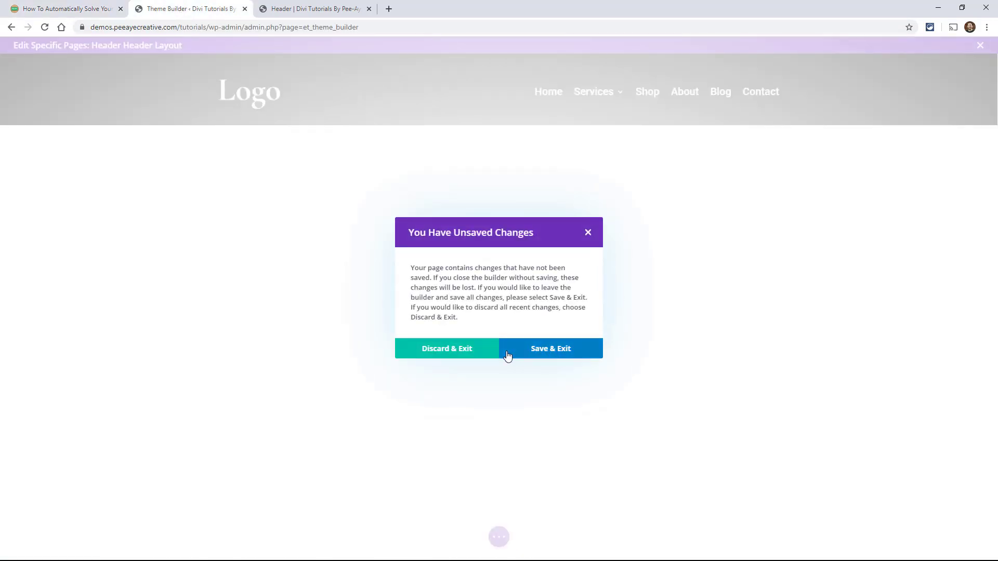
left_click(507, 354)
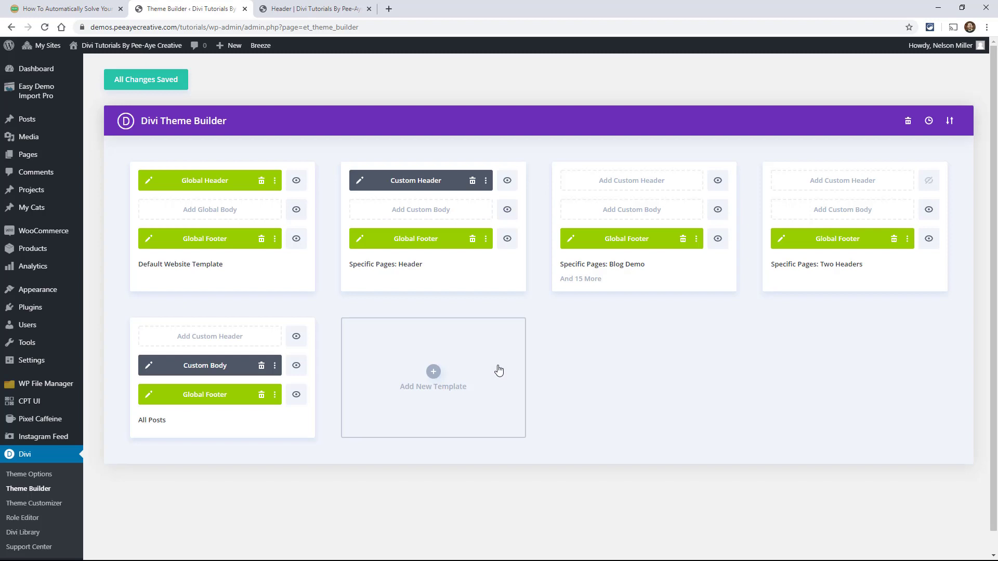
- Go to Divi Theme Options' Integration tab and locate the head code box
left_click(42, 475)
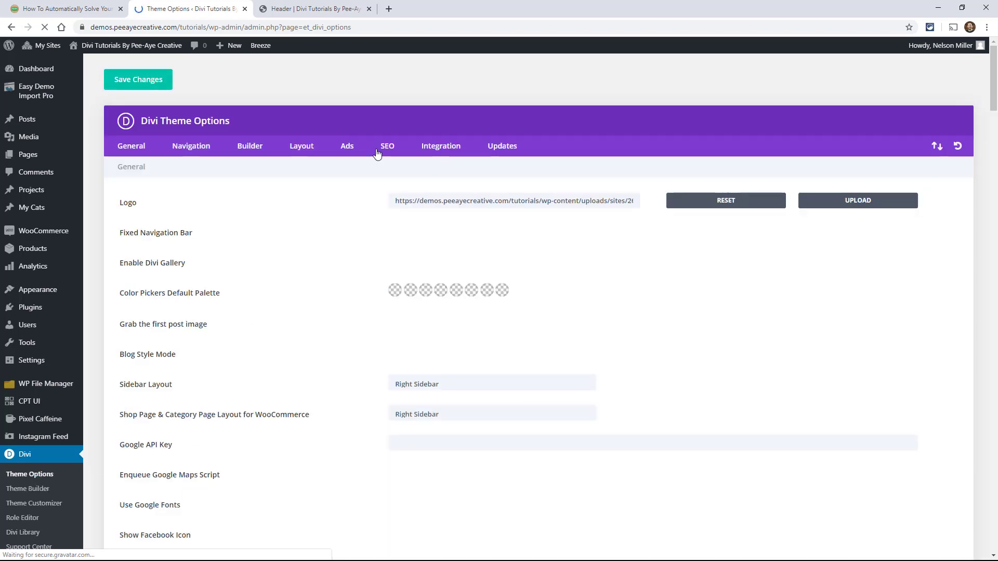
left_click(437, 148)
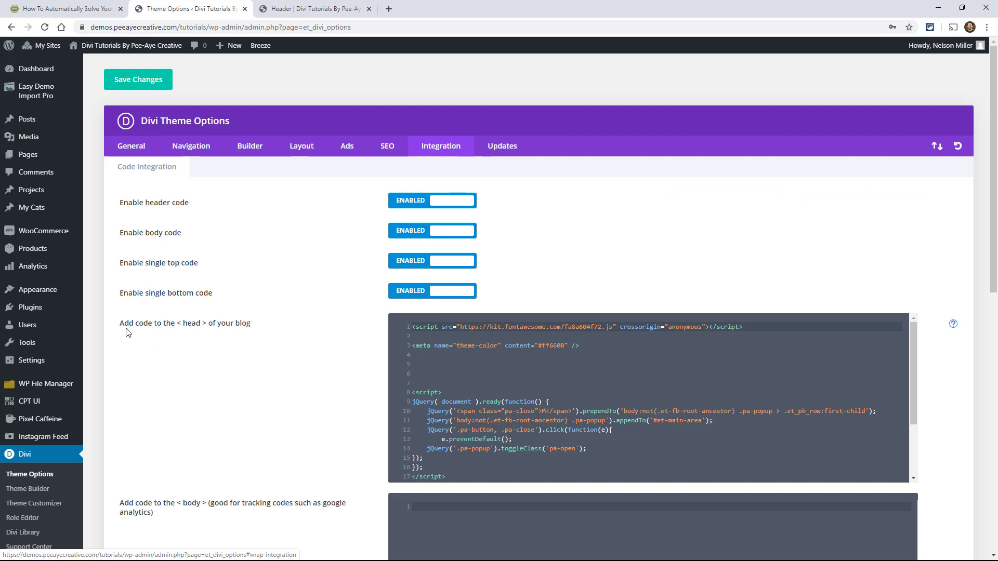
left_click_drag(121, 324, 279, 329)
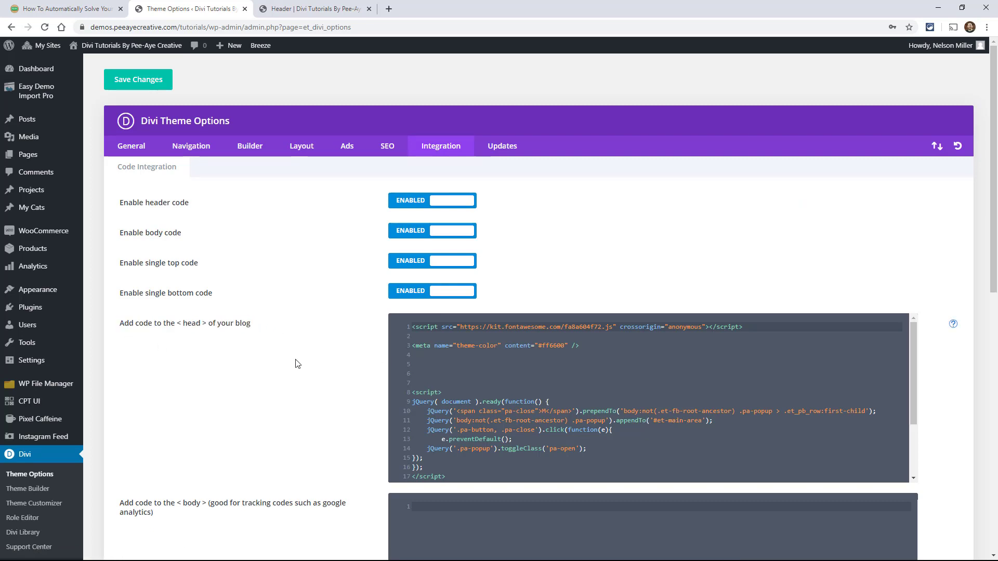
scroll(455, 394, "down", 5)
- Paste the header-height jQuery snippet on a new line after the existing head script
left_click(455, 254)
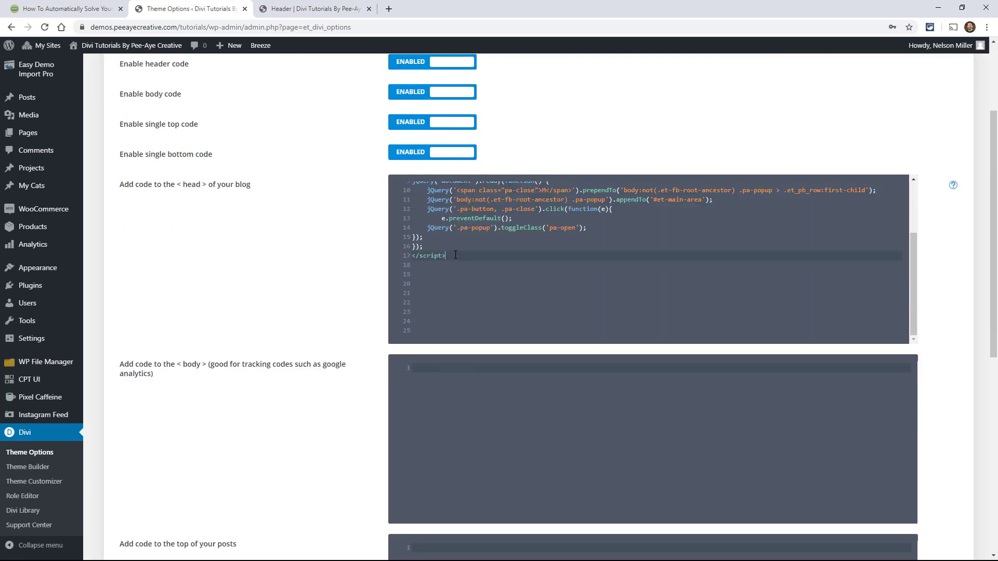
key("Return")
key("Return")
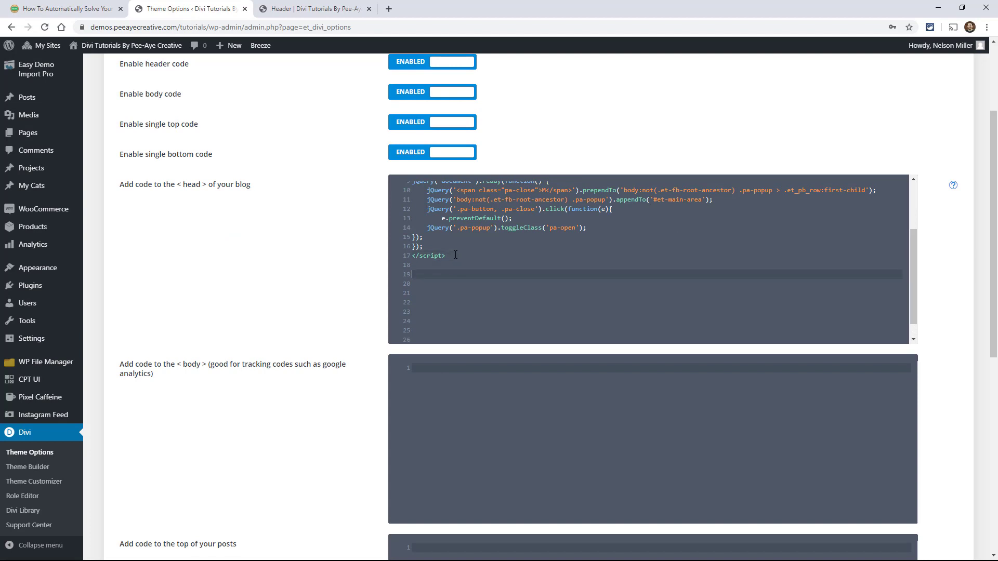
key("Return")
key("ctrl+v")
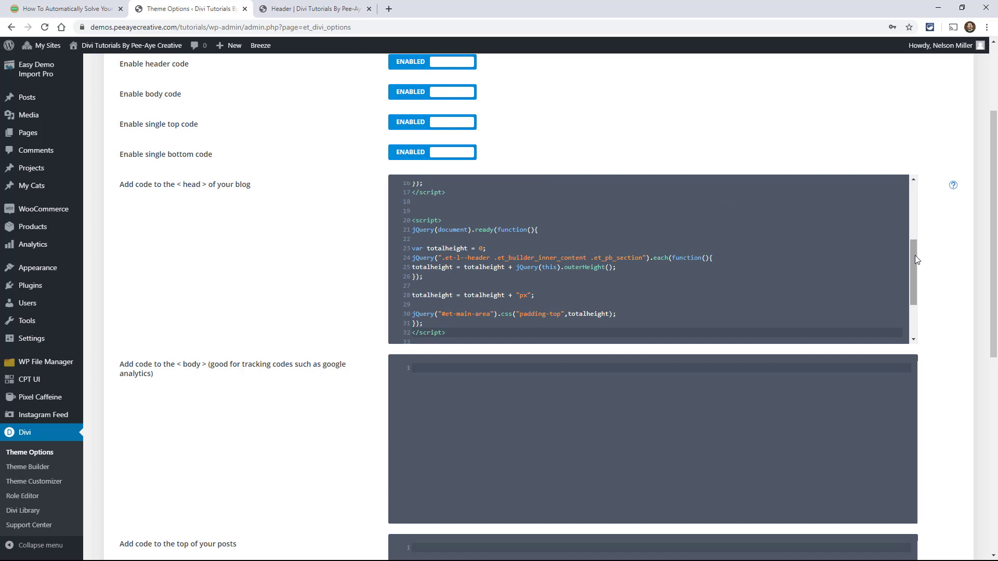
left_click_drag(915, 255, 915, 266)
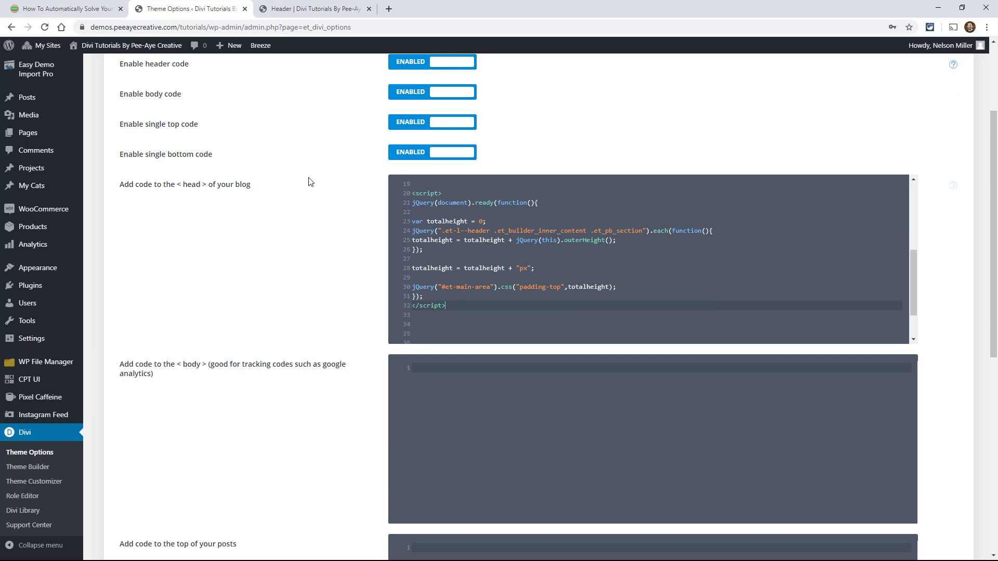
scroll(308, 183, "up", 3)
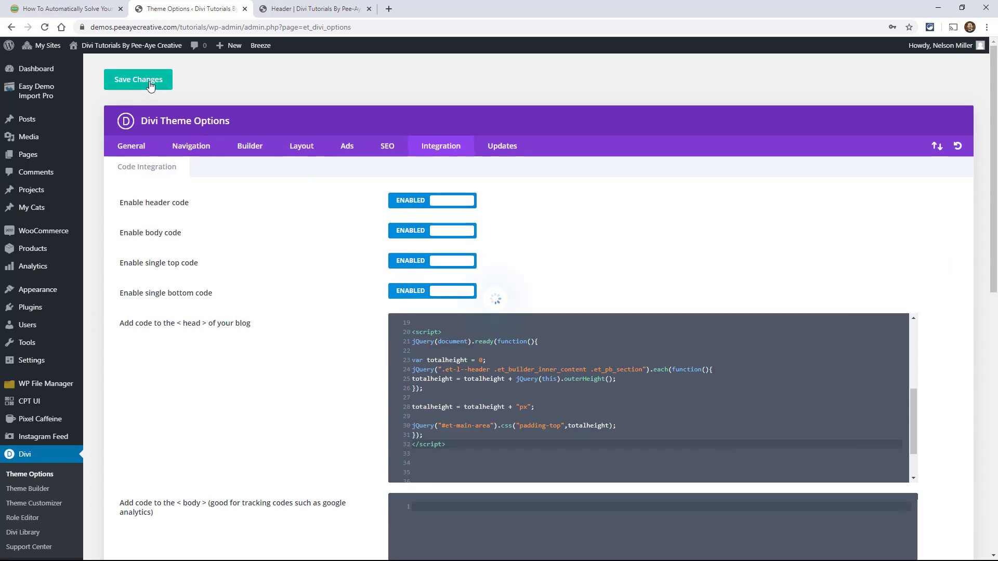
- Save the theme options and highlight the snippet lines that total the header heights
left_click(51, 18)
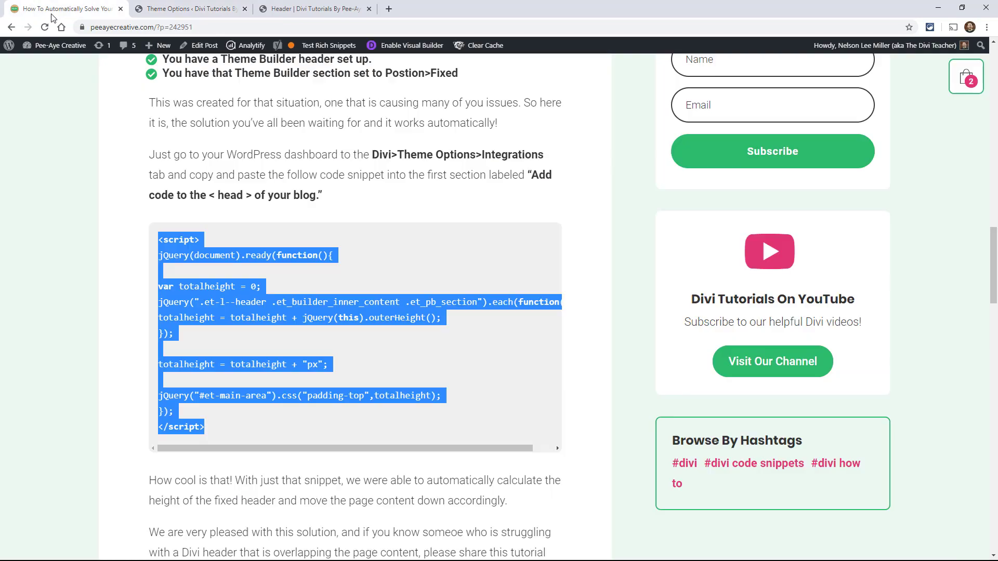
left_click(242, 286)
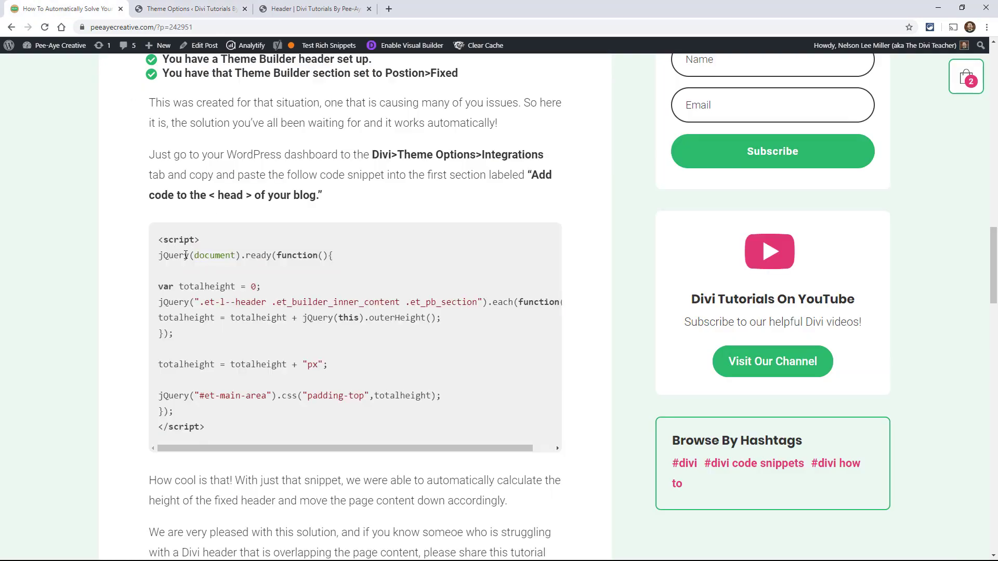
left_click_drag(161, 285, 197, 337)
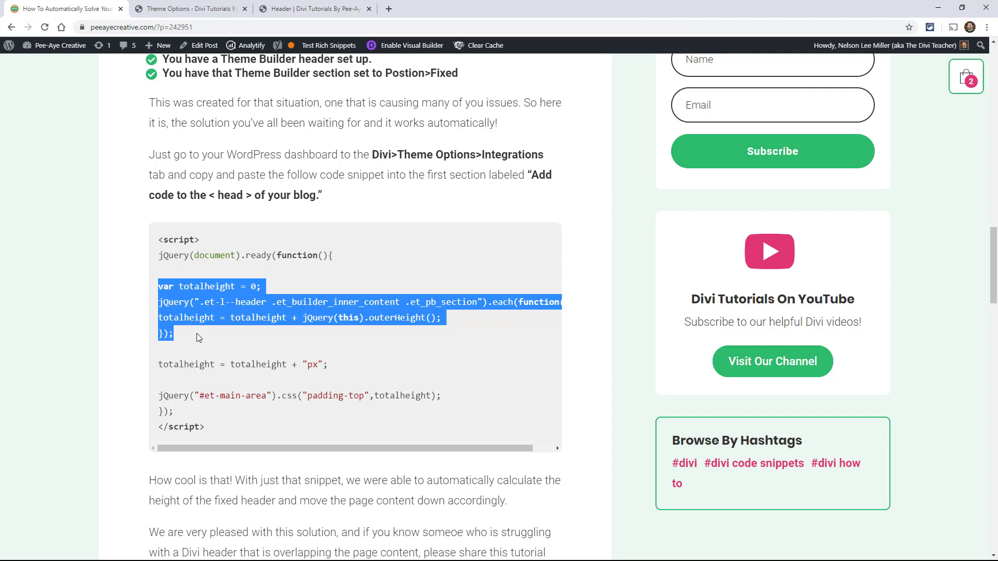
- Highlight the px line and the #et-main-area padding-top line, then return to the Header demo page
left_click_drag(329, 364, 161, 365)
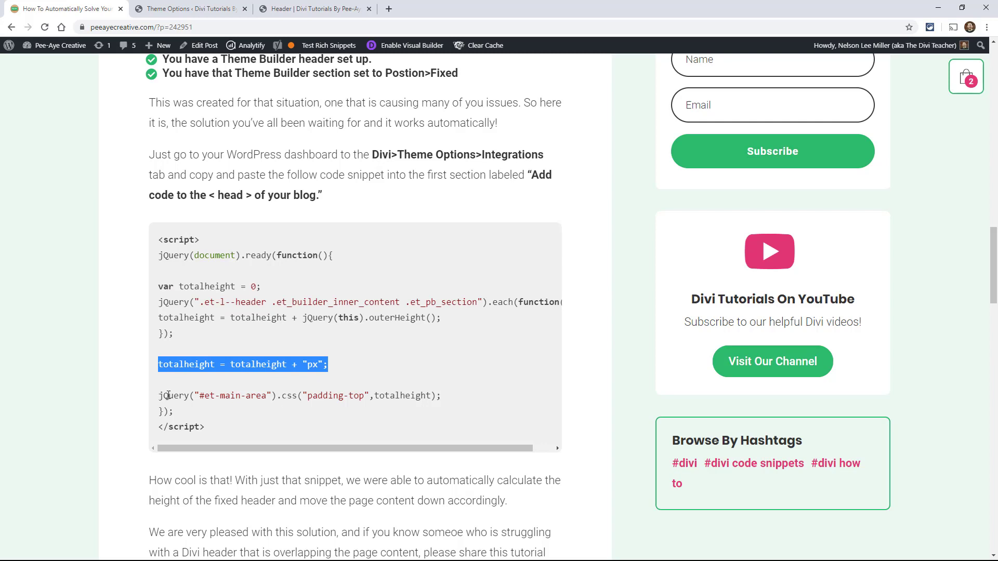
left_click_drag(158, 395, 442, 397)
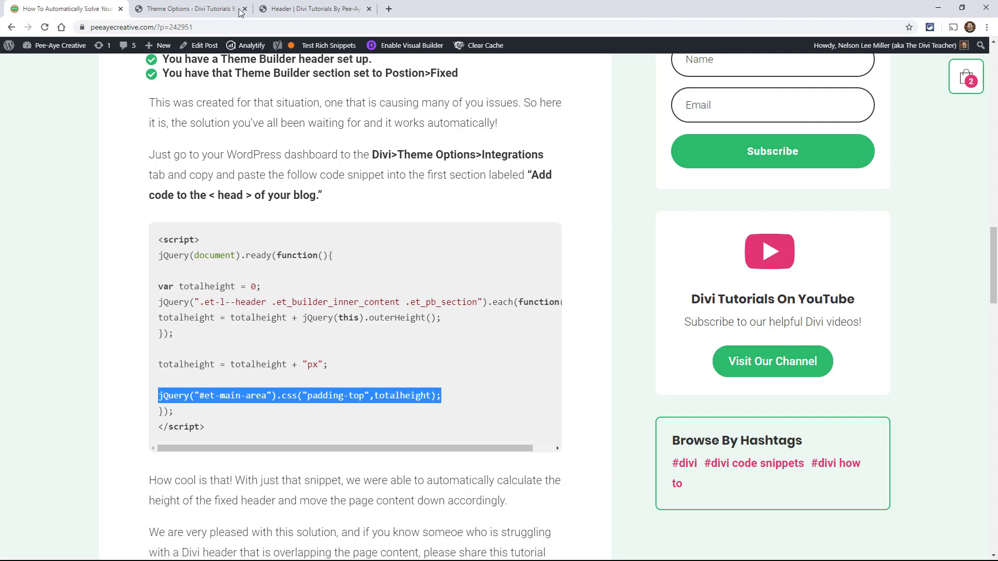
left_click(291, 5)
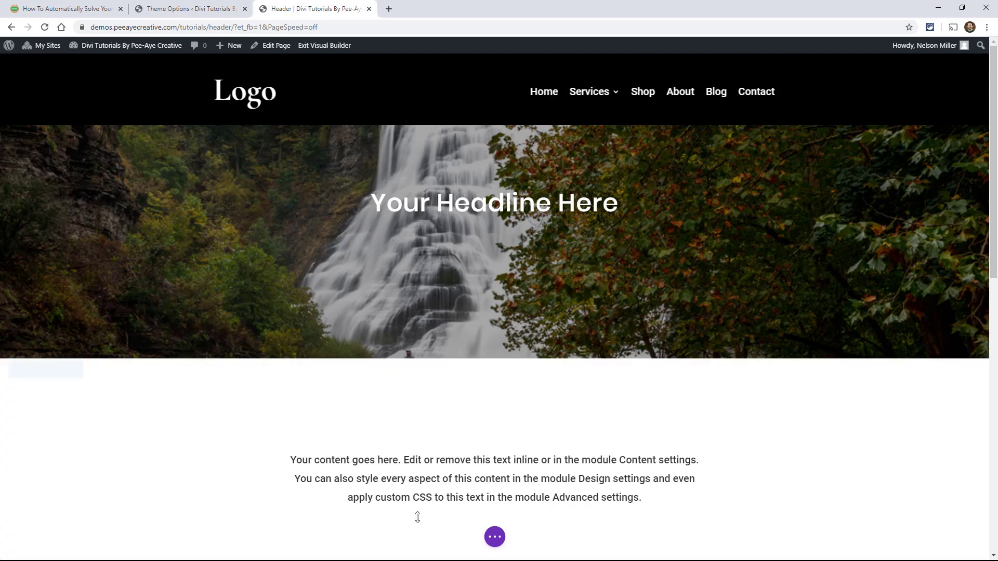
- Exit the Visual Builder on the Header page and scroll to confirm the hero clears the fixed header
left_click(183, 11)
left_click(311, 8)
left_click(494, 537)
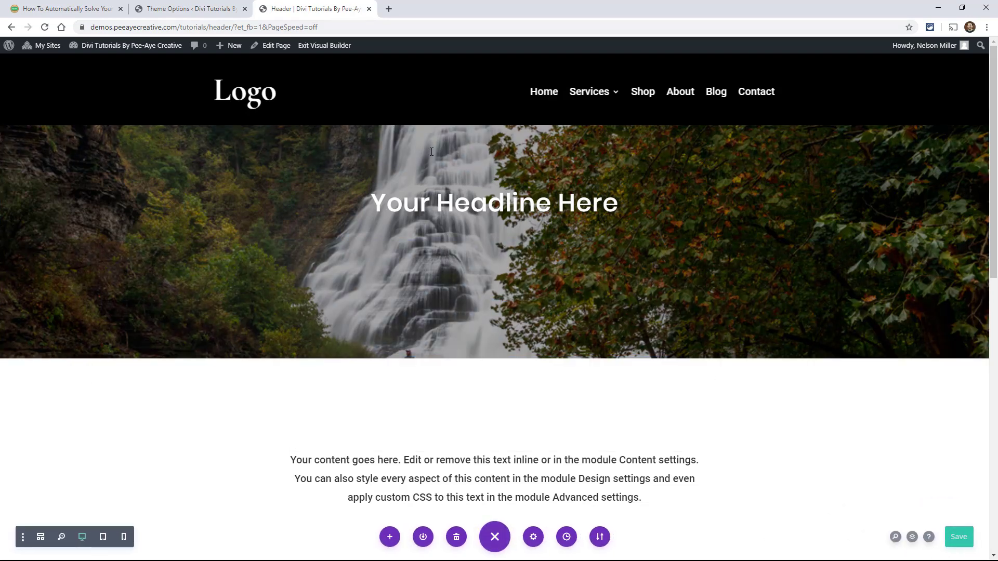
left_click(326, 51)
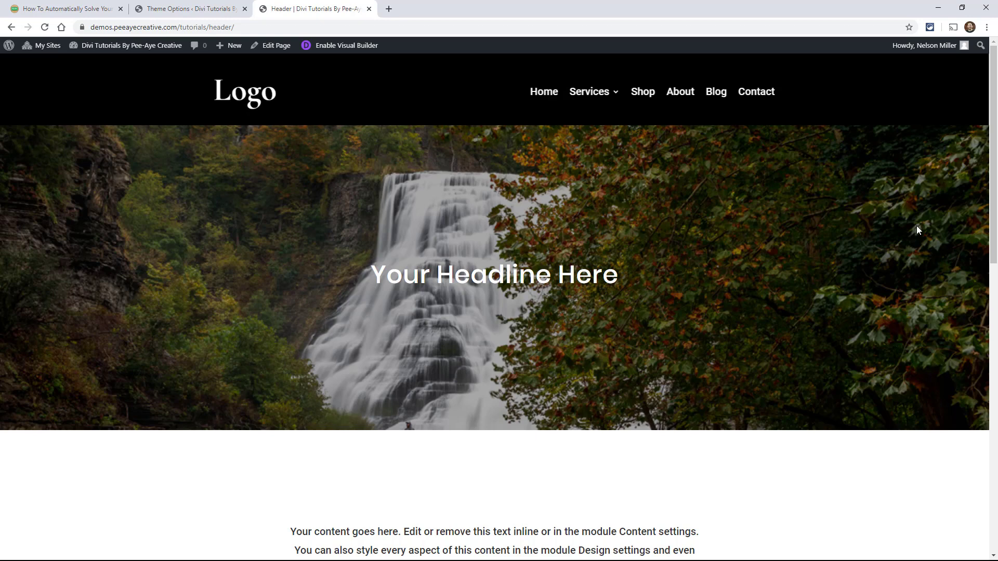
scroll(993, 281, "down", 5)
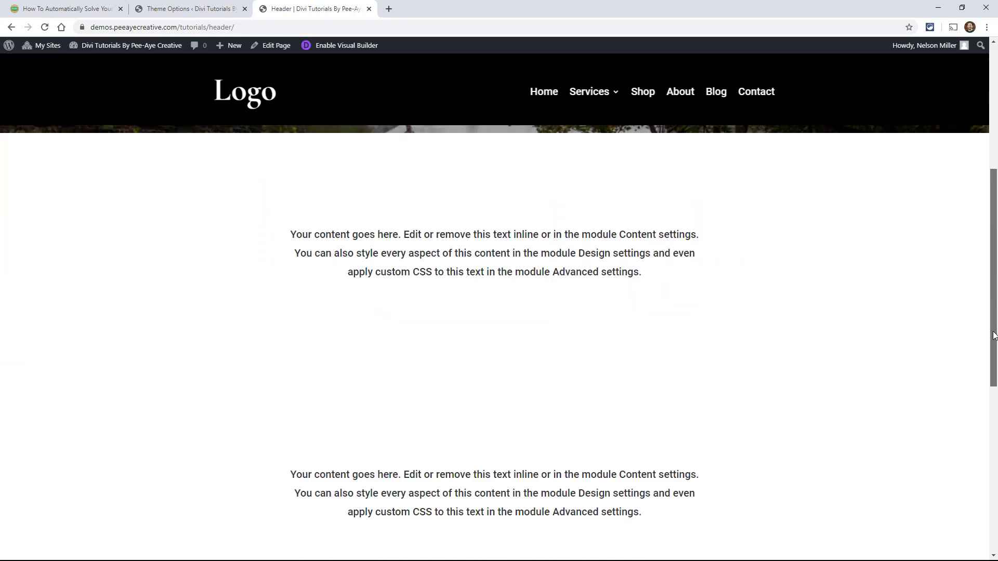
scroll(993, 281, "up", 5)
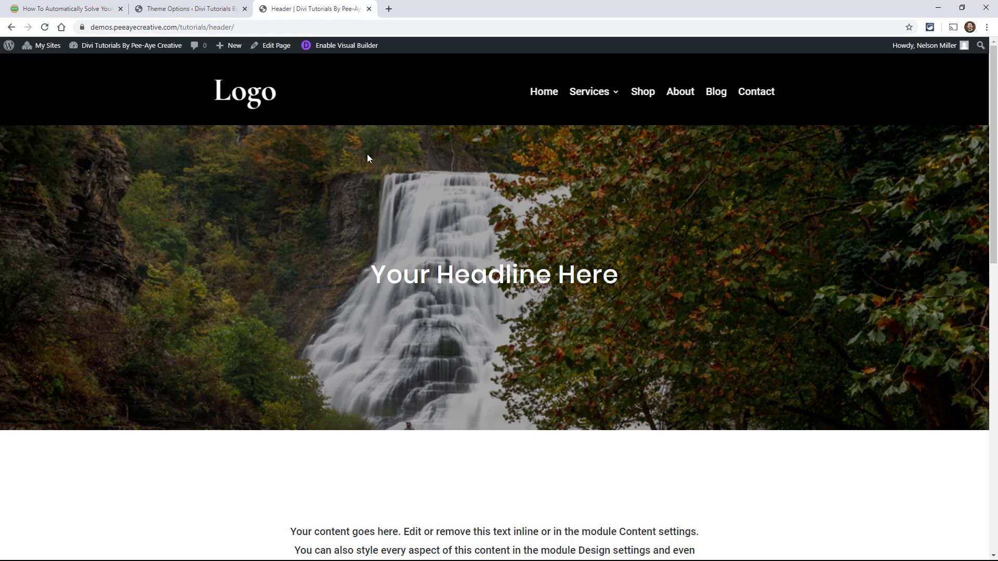
- Open the Theme Builder templates and edit the Custom Header layout
left_click(190, 10)
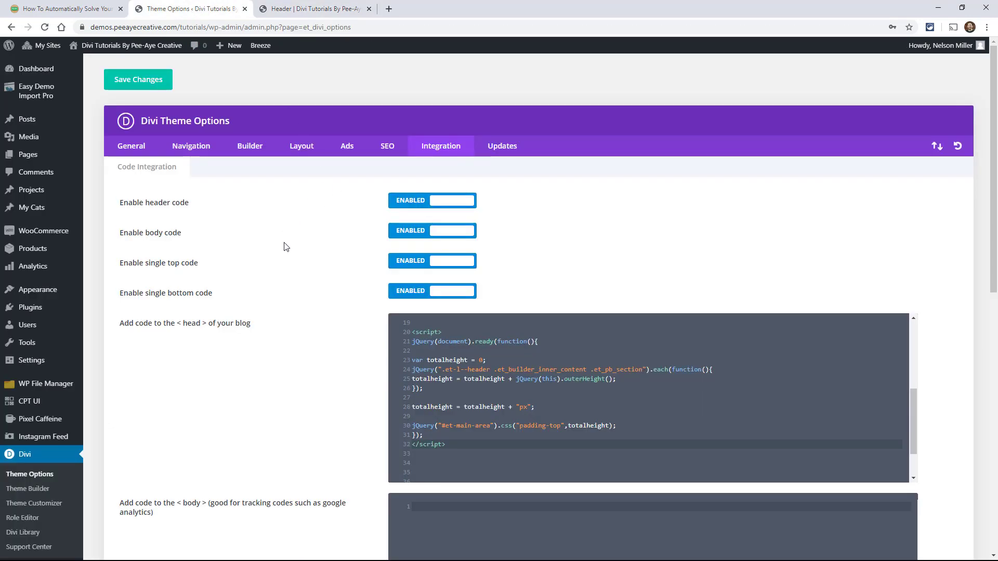
scroll(213, 318, "down", 7)
left_click(38, 472)
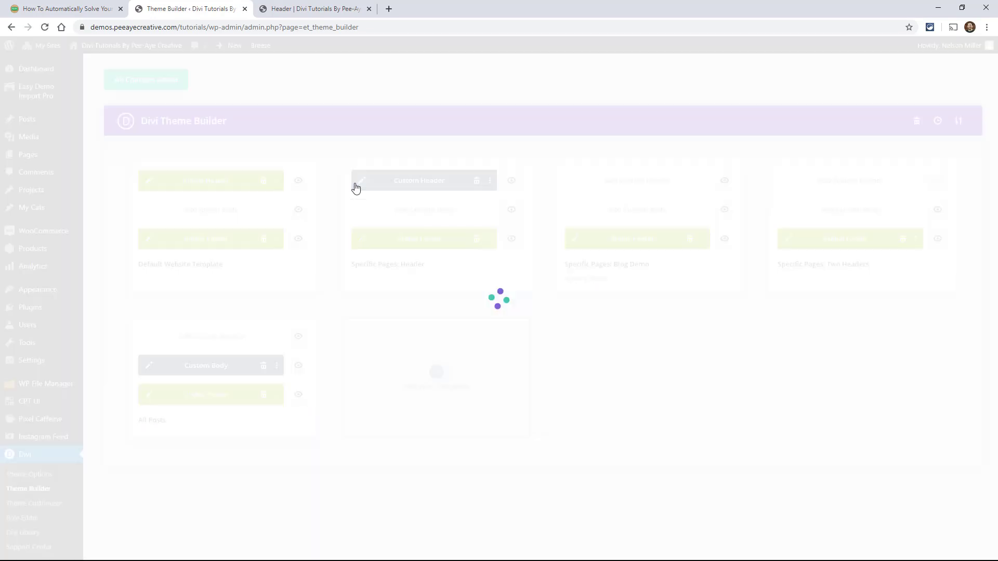
left_click(285, 10)
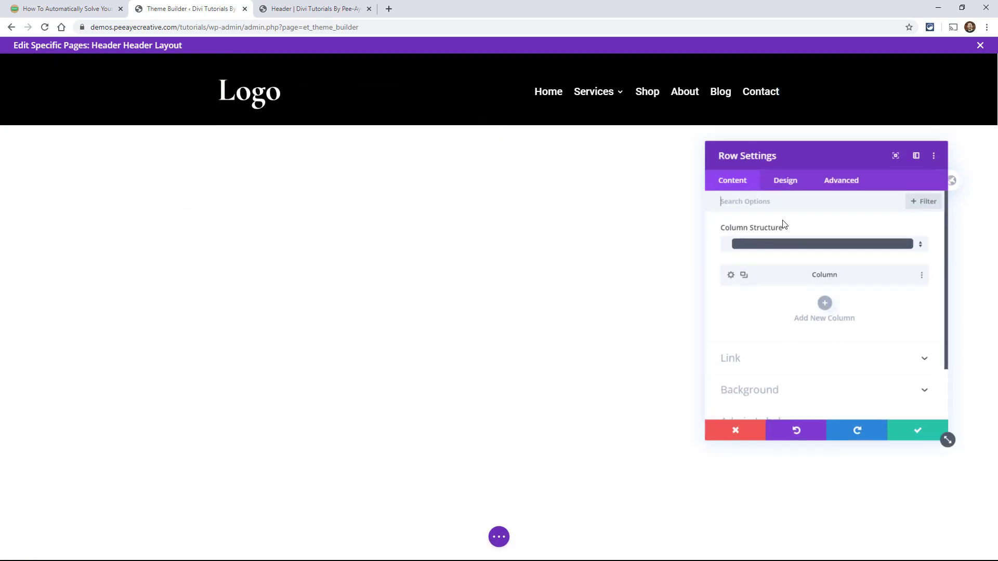
- Set the header row's top and bottom padding to 9px, linked, and keep the change
left_click(785, 181)
scroll(757, 346, "down", 2)
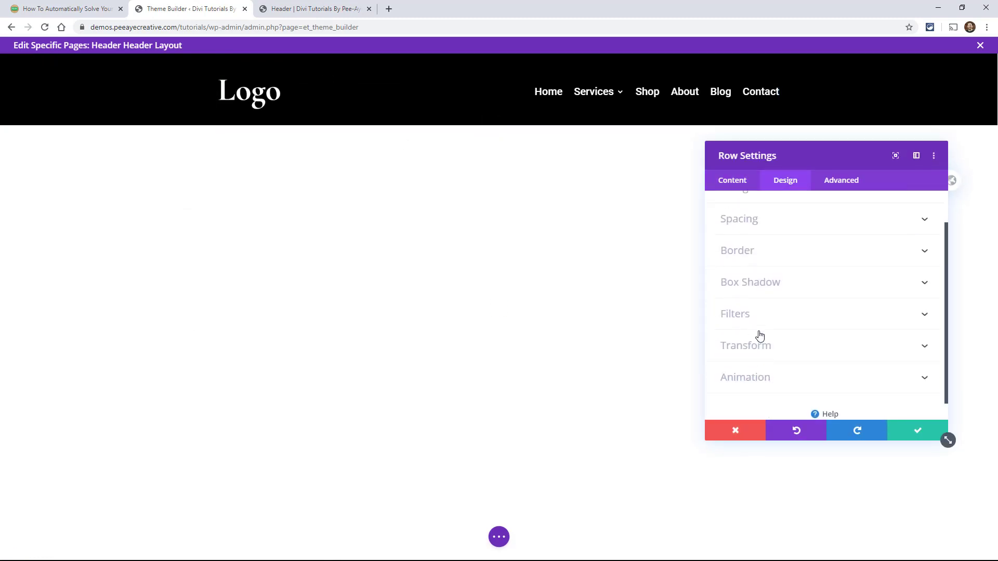
scroll(759, 312, "up", 2)
left_click(765, 260)
left_click(751, 292)
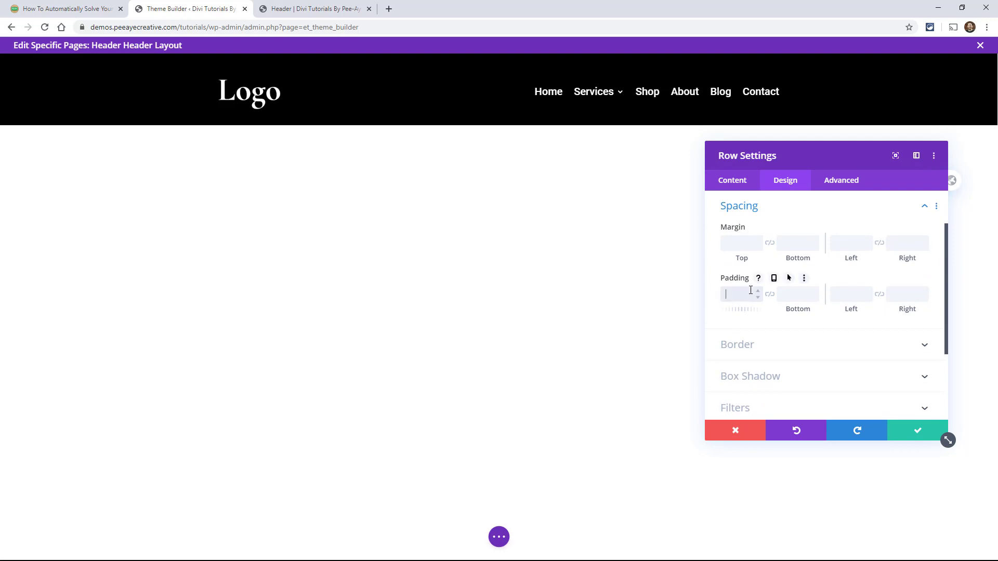
type("9")
left_click(769, 294)
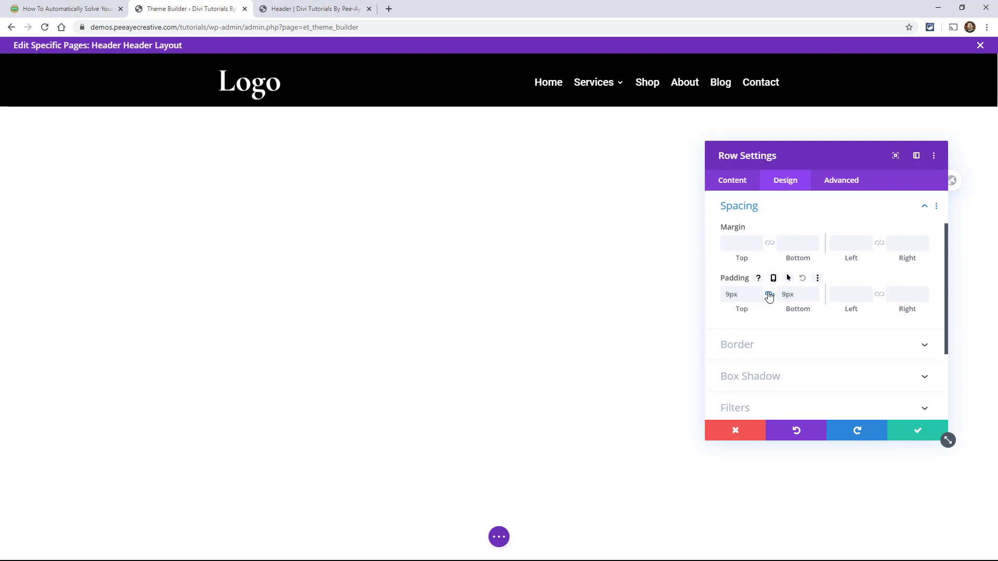
left_click(902, 431)
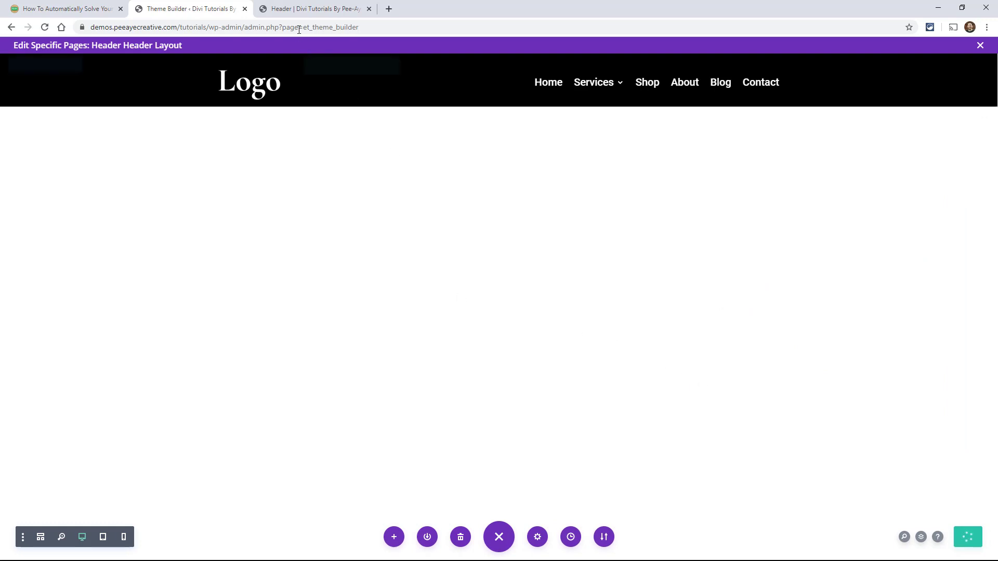
- Scroll the live Header page to verify the slimmer header leaves content uncovered, then return to Pee-Aye Creative
left_click(290, 10)
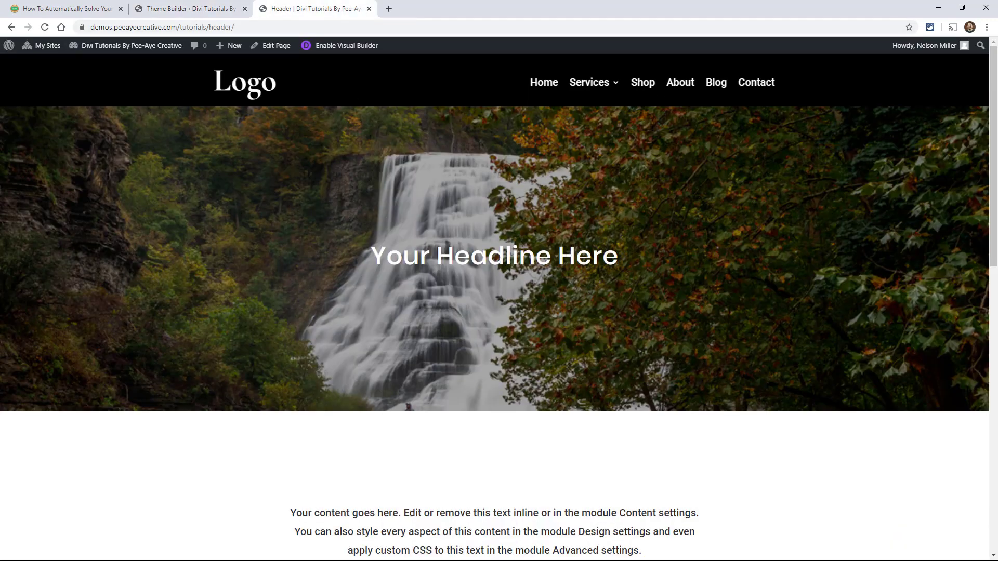
scroll(568, 261, "down", 3)
scroll(567, 262, "up", 3)
scroll(569, 265, "down", 5)
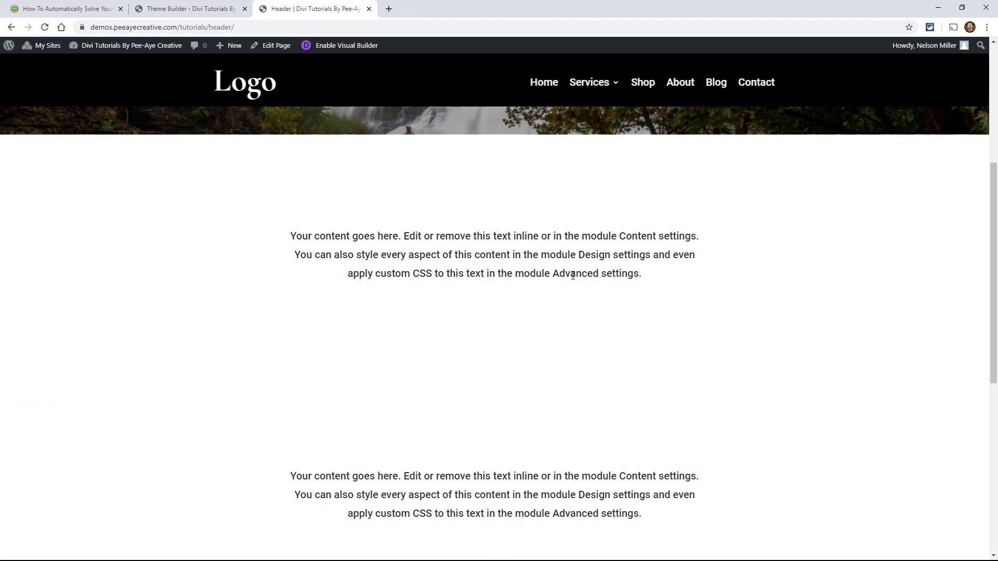
scroll(573, 276, "up", 5)
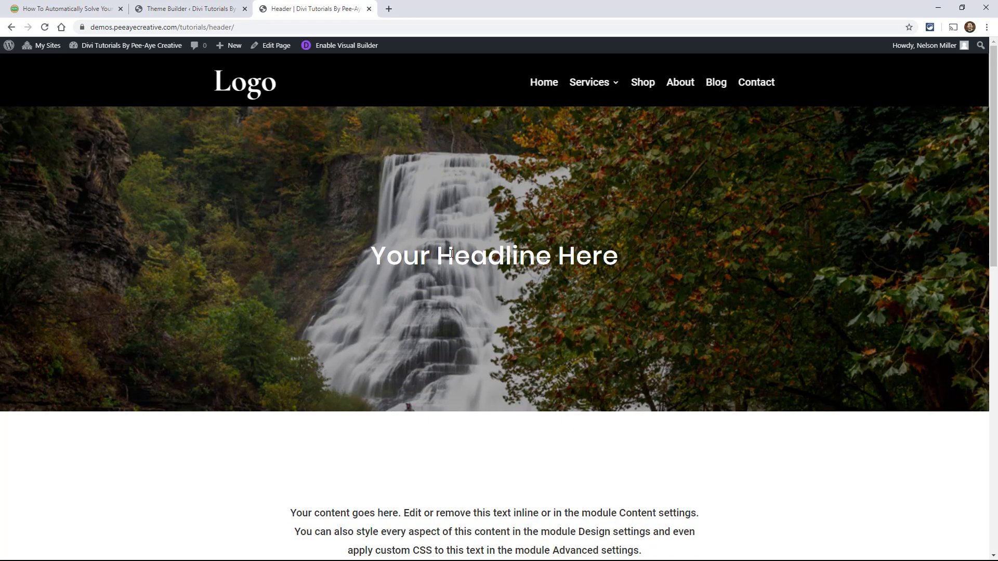
left_click(97, 11)
scroll(372, 247, "up", 10)
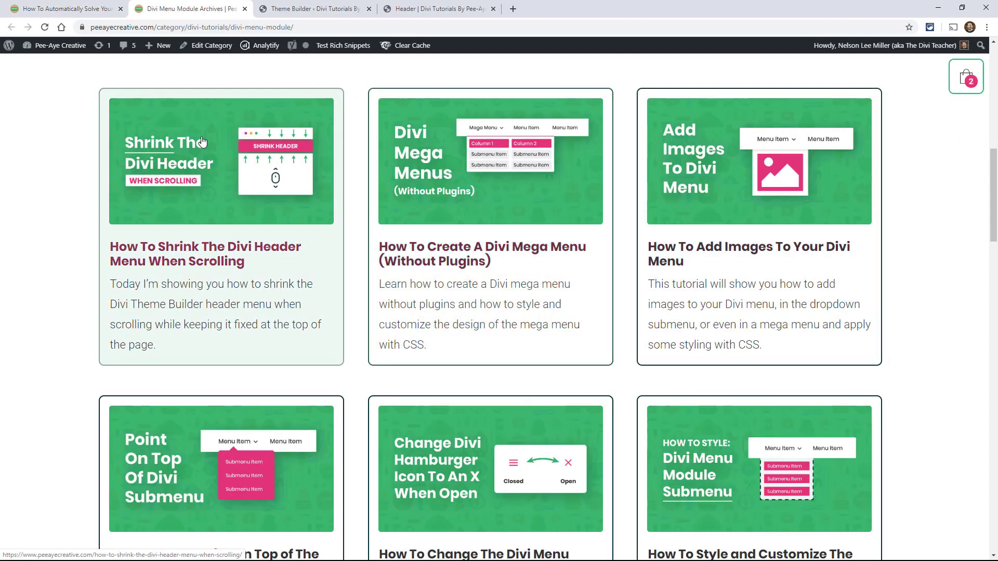
scroll(668, 285, "down", 5)
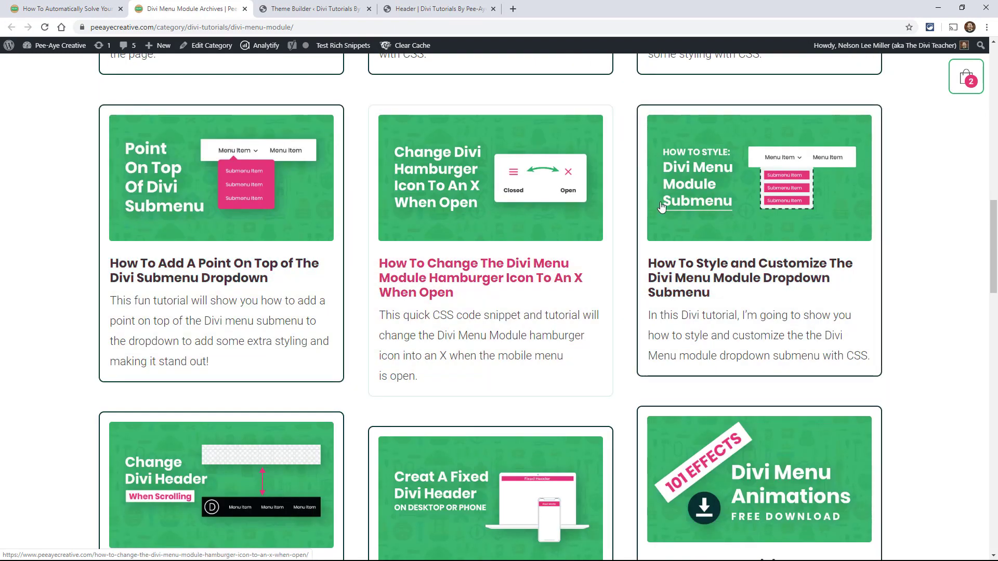
scroll(726, 245, "down", 5)
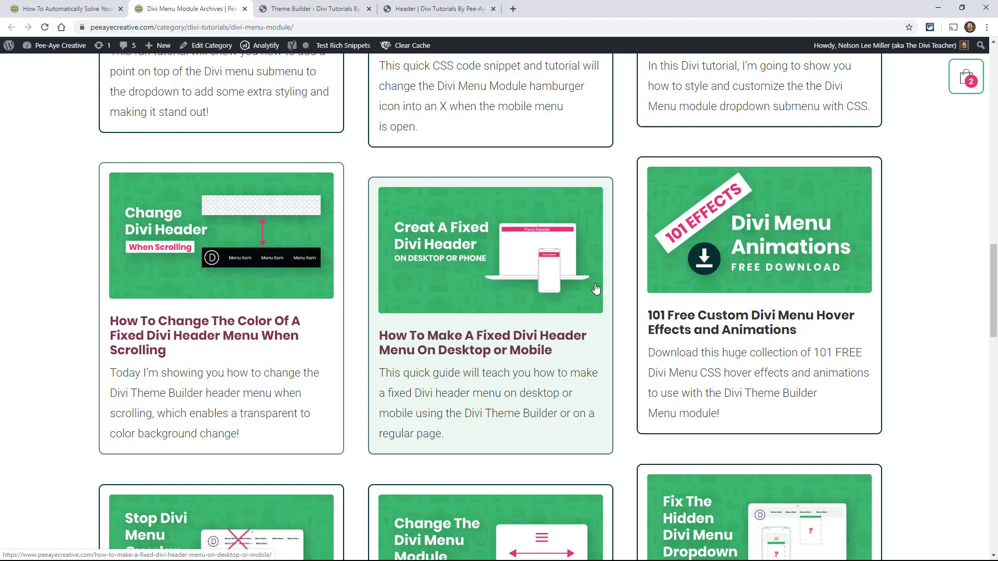
scroll(520, 291, "down", 5)
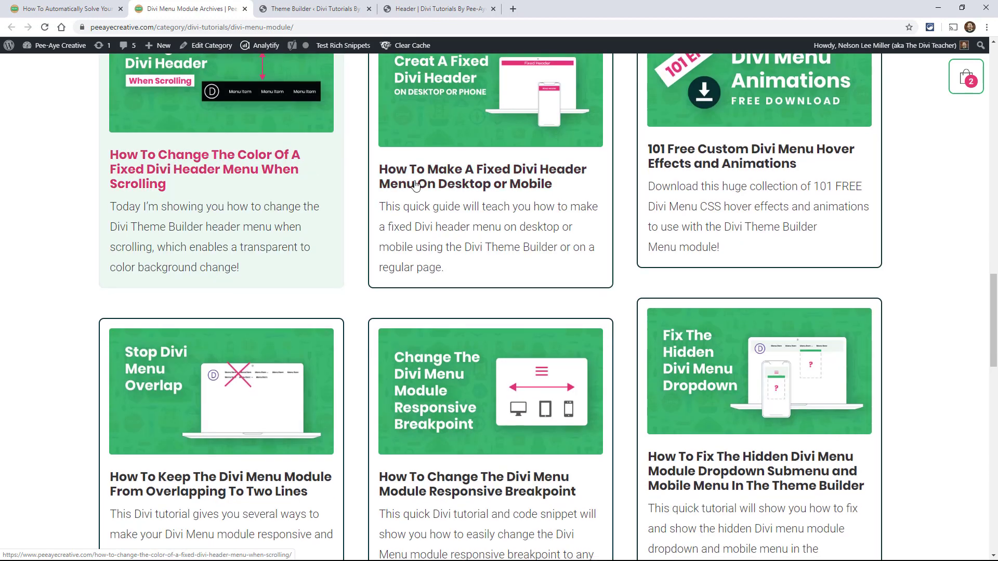